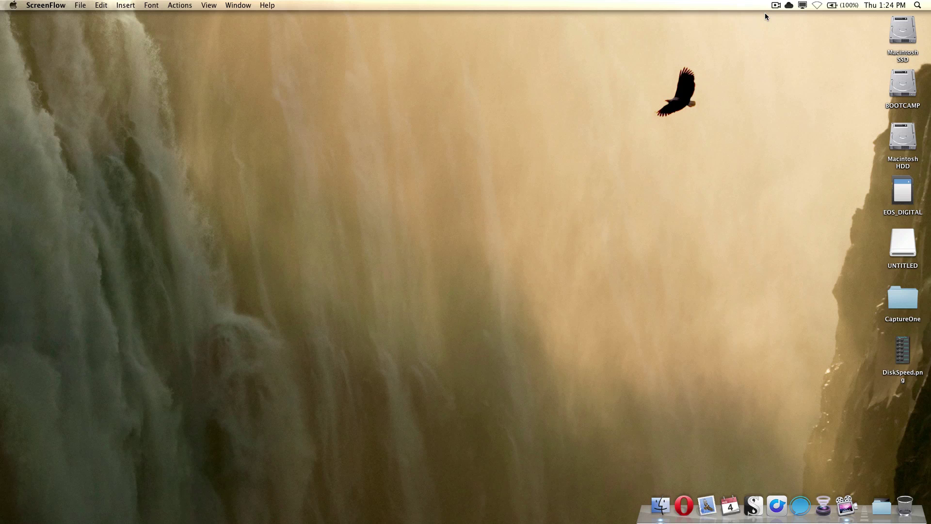
Step: Launch Disk Utility from a Spotlight search for 'disk ut'
{"action": "left_click", "coordinate": [917, 5]}
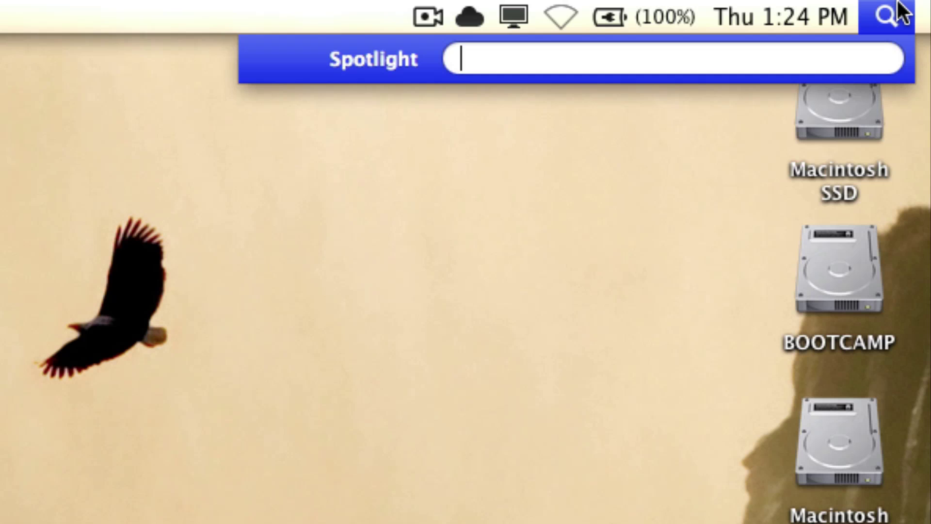
{"action": "type", "text": "disk u"}
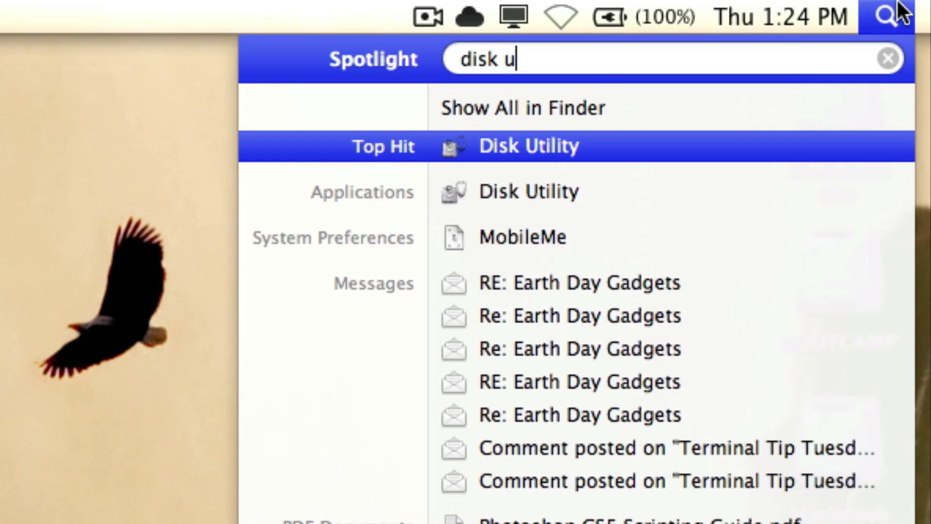
{"action": "type", "text": "t"}
{"action": "key", "text": "Return"}
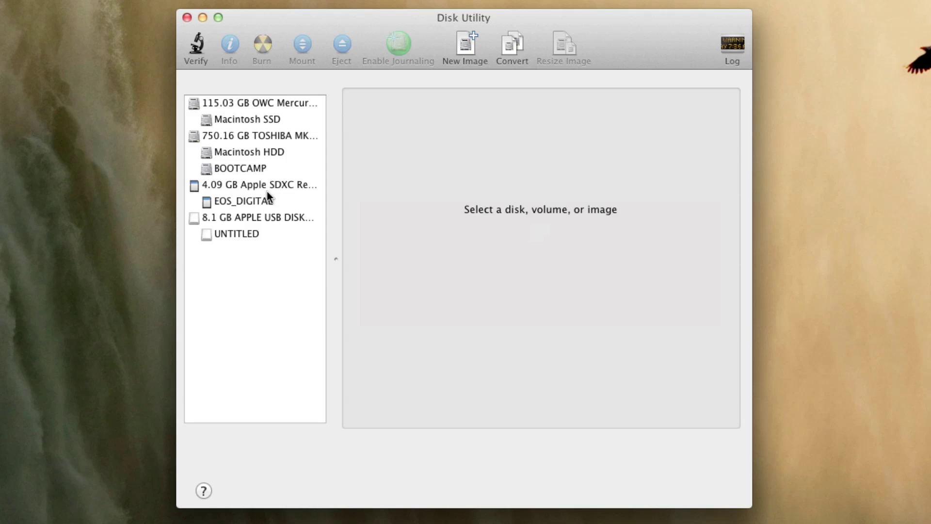
Step: Erase the whole 8.1 GB USB disk as Mac OS Extended (Journaled), then select the new Untitled volume
{"action": "left_click", "coordinate": [273, 221]}
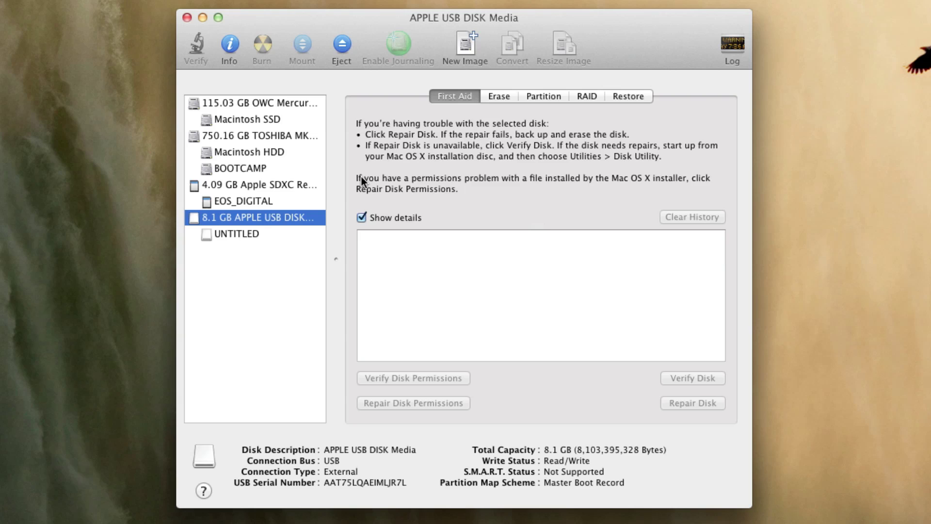
{"action": "left_click", "coordinate": [505, 96]}
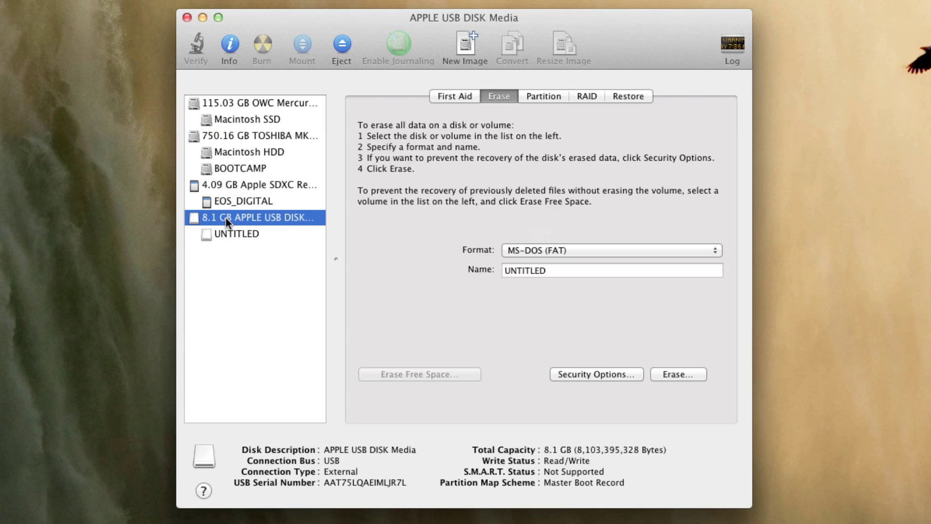
{"action": "left_click", "coordinate": [266, 231]}
{"action": "left_click", "coordinate": [279, 218]}
{"action": "left_click", "coordinate": [533, 252]}
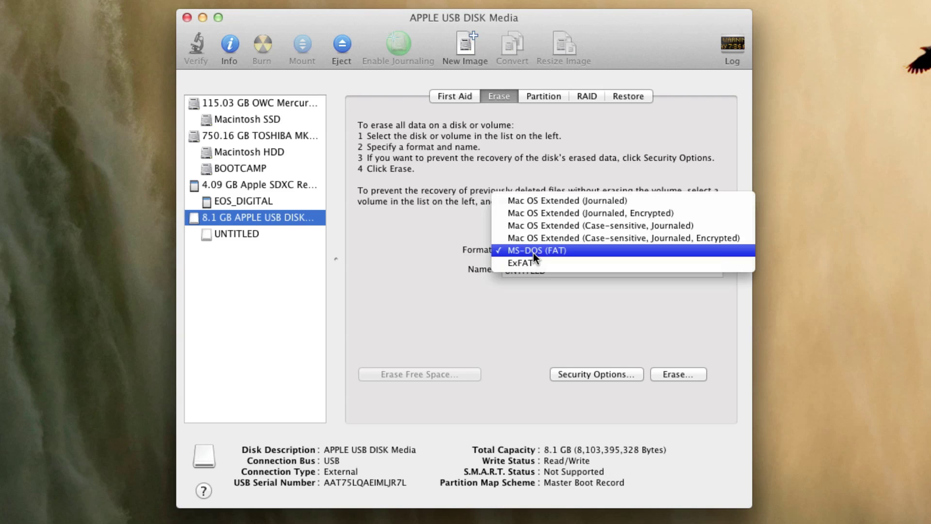
{"action": "left_click", "coordinate": [530, 202]}
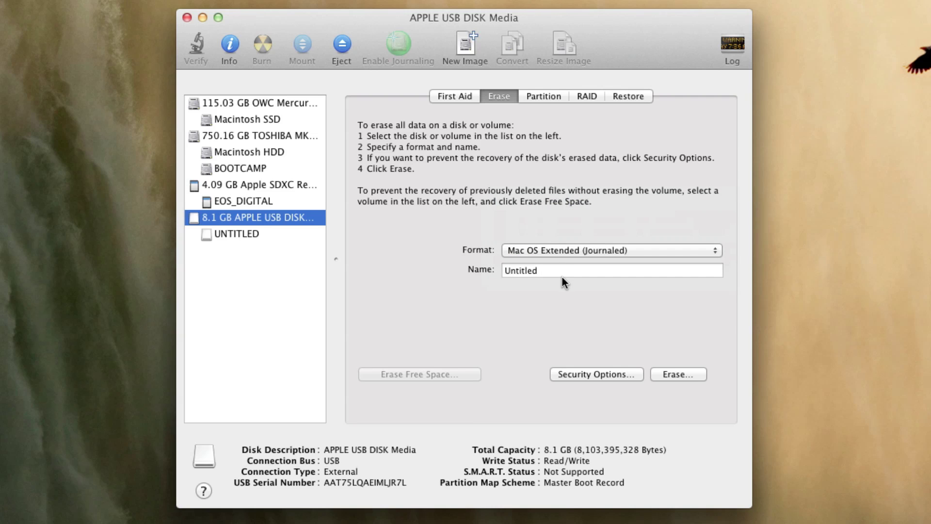
{"action": "left_click", "coordinate": [687, 373]}
{"action": "left_click", "coordinate": [594, 190]}
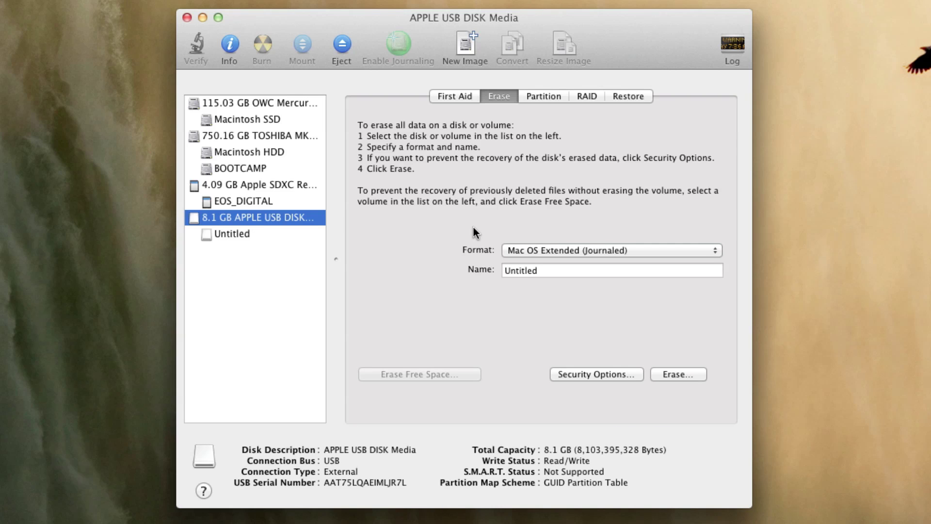
{"action": "left_click", "coordinate": [219, 235]}
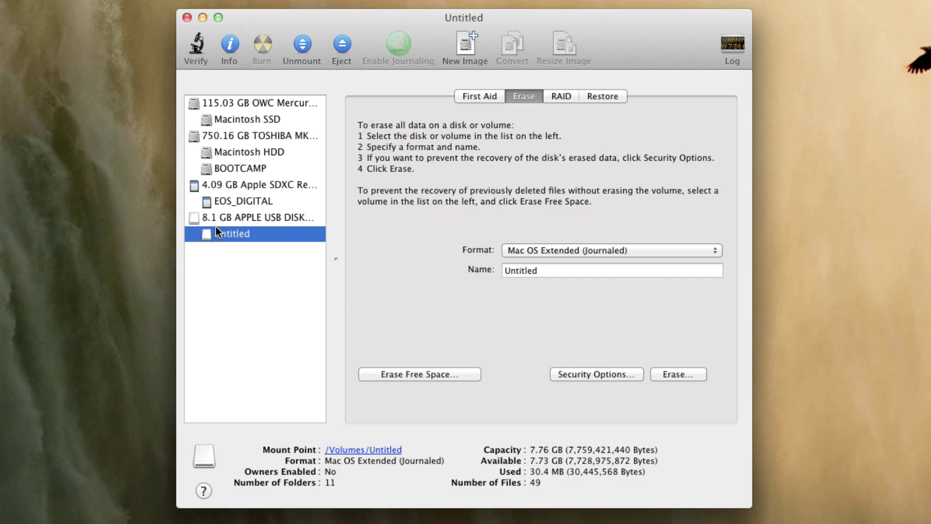
Step: Set the Untitled volume's format to Mac OS Extended (Case-sensitive, Journaled, Encrypted) and start its erase
{"action": "left_click", "coordinate": [216, 225]}
{"action": "left_click", "coordinate": [223, 235]}
{"action": "left_click", "coordinate": [194, 219]}
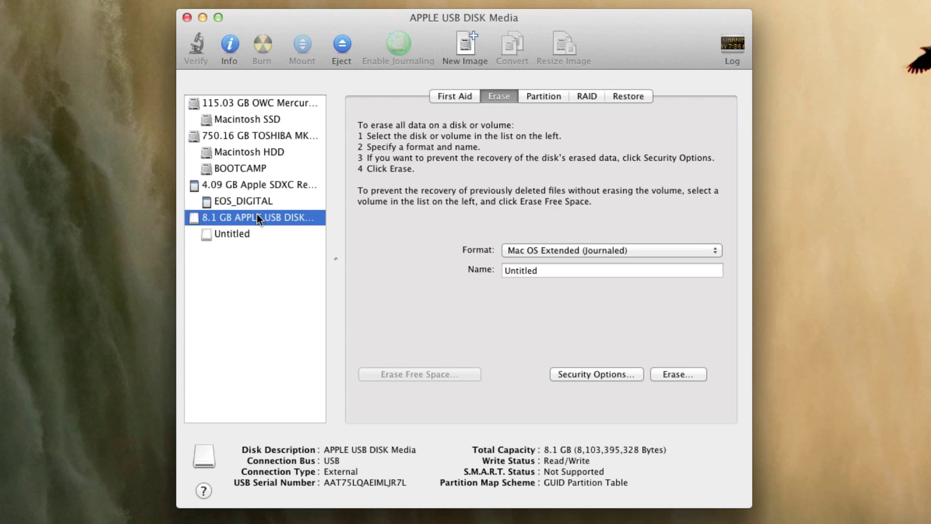
{"action": "left_click", "coordinate": [204, 234]}
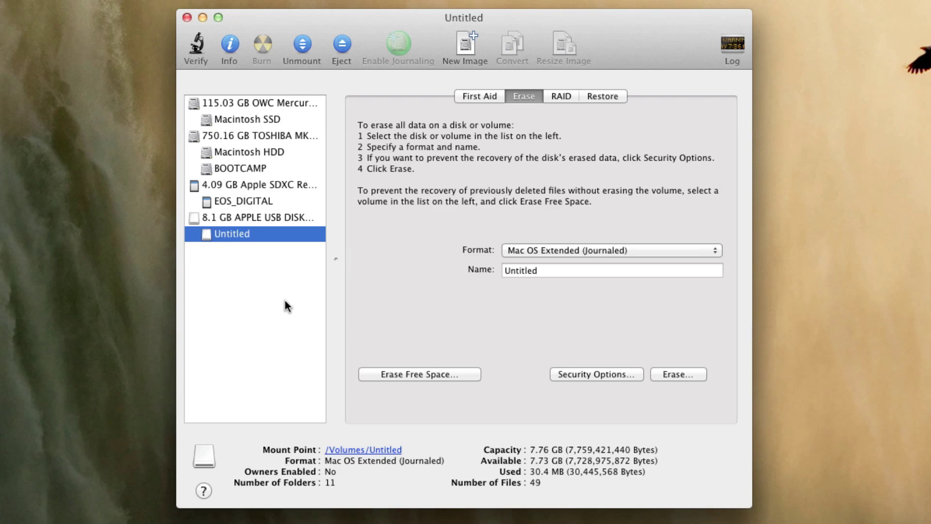
{"action": "left_click", "coordinate": [504, 248]}
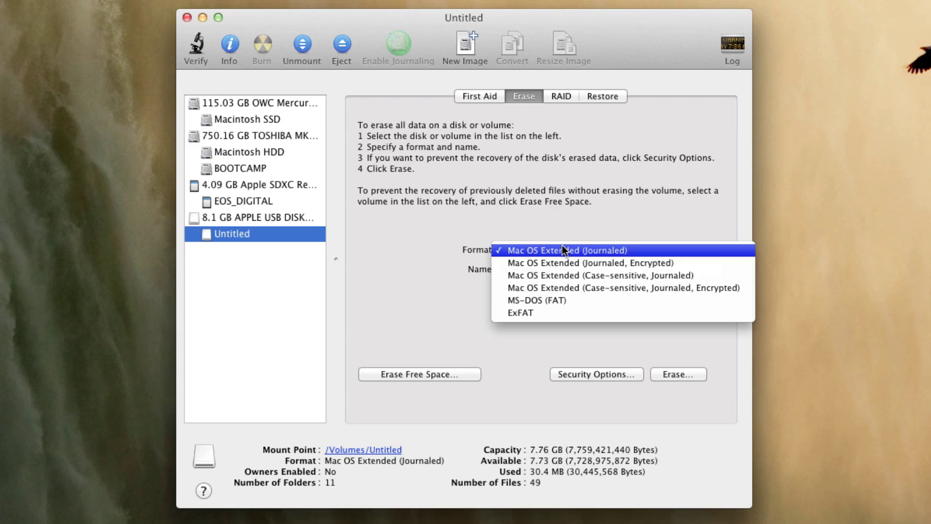
{"action": "left_click", "coordinate": [562, 288]}
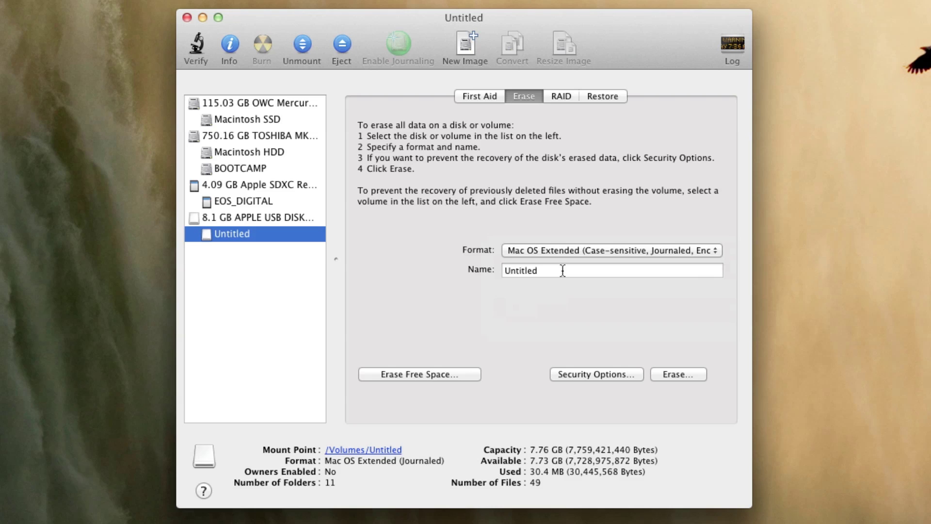
{"action": "key", "text": "Tab"}
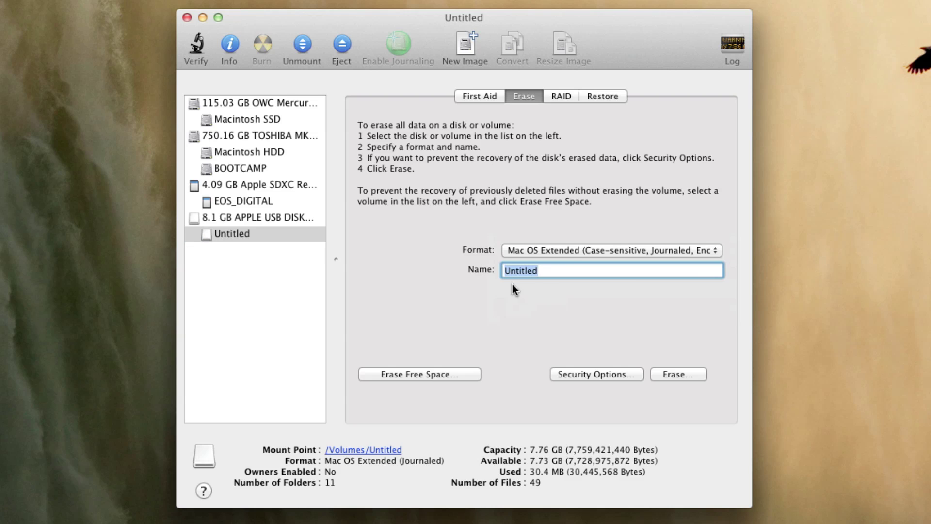
{"action": "left_click", "coordinate": [672, 375]}
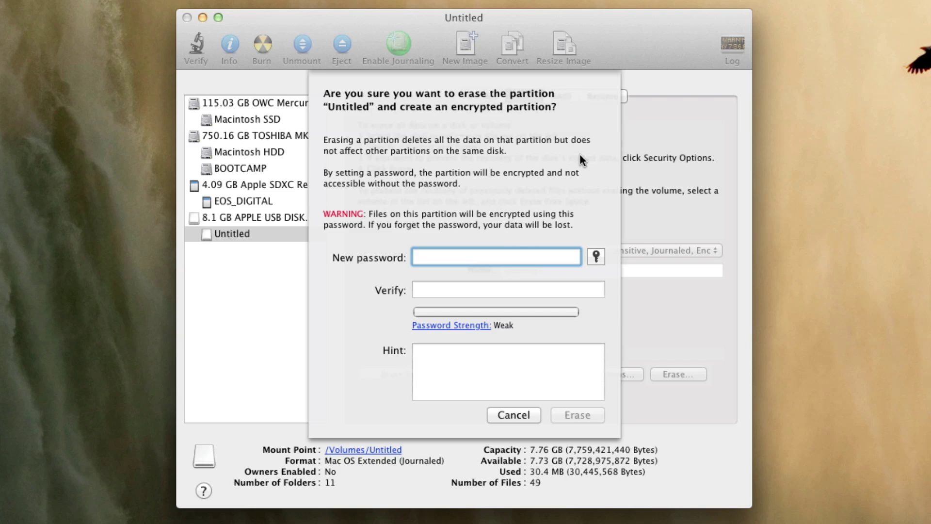
Step: Enter and verify the new password, add a password hint, and confirm the encrypted erase of Untitled
{"action": "type", "text": "••••••••"}
{"action": "key", "text": "Tab"}
{"action": "type", "text": "••••••••"}
{"action": "key", "text": "Tab"}
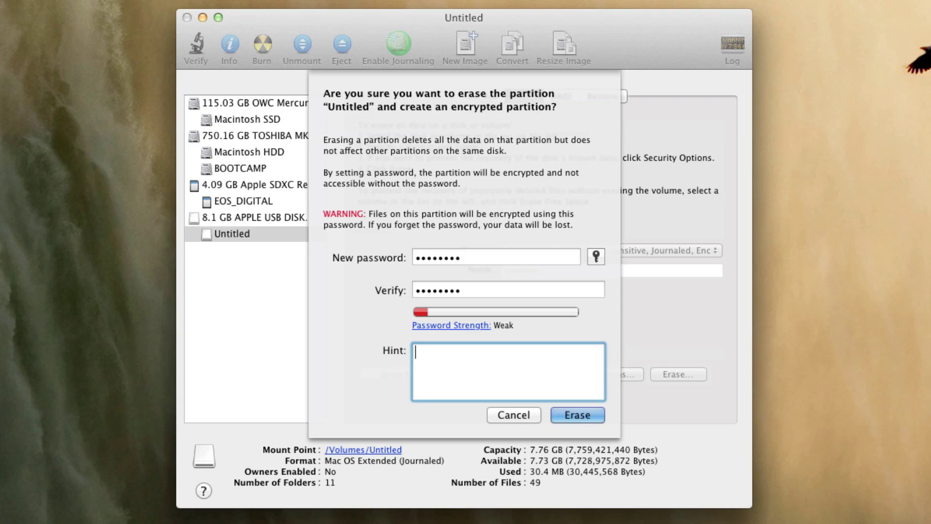
{"action": "type", "text": "the pass-word is pass-word"}
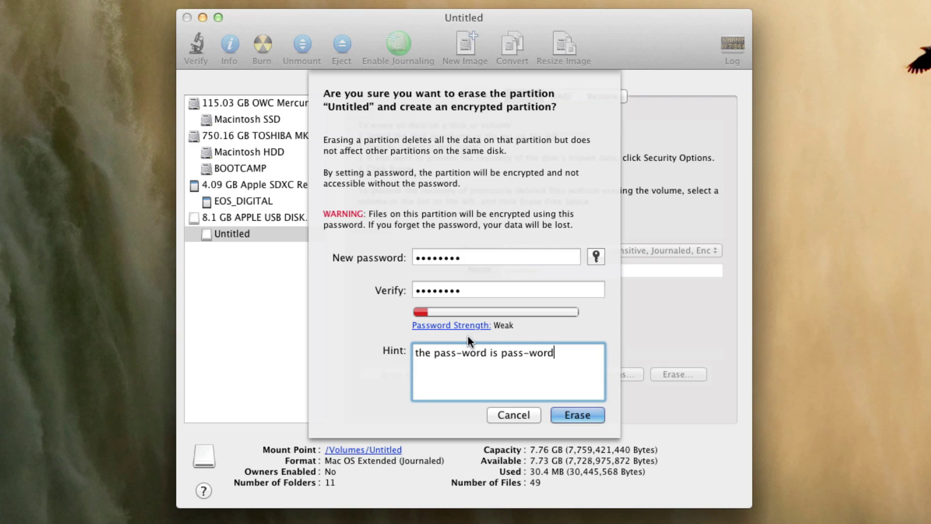
{"action": "left_click", "coordinate": [578, 415]}
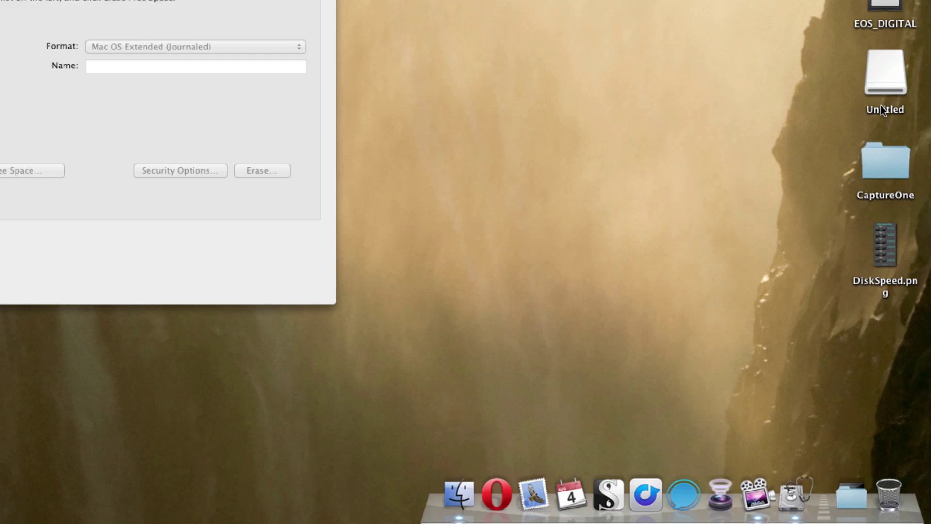
Step: Eject the encrypted Untitled drive via the Trash, then unlock it again with its password
{"action": "left_click_drag", "start_coordinate": [884, 83], "coordinate": [894, 495]}
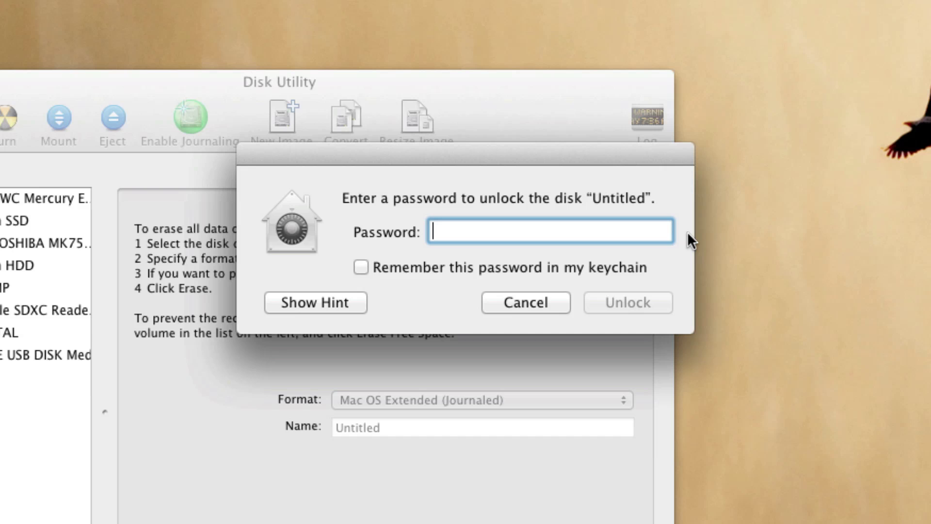
{"action": "type", "text": "•••••••••"}
{"action": "key", "text": "Return"}
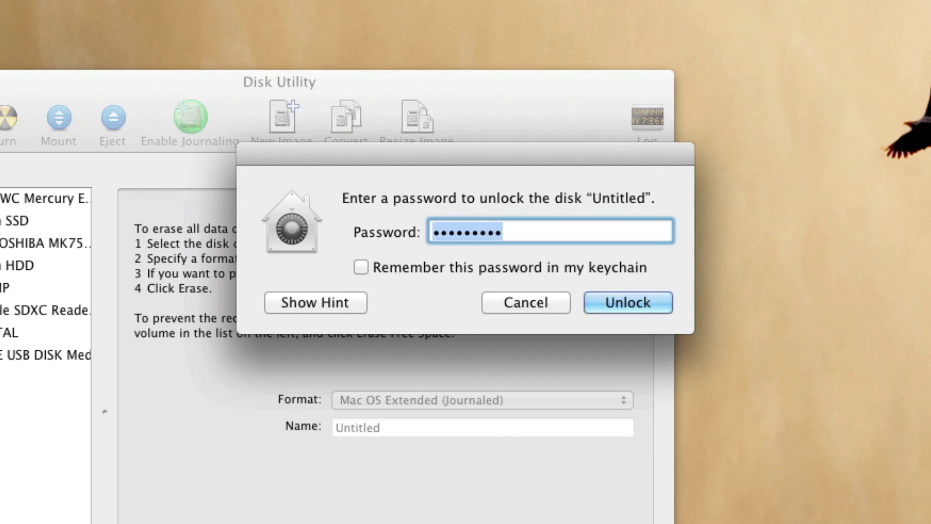
{"action": "type", "text": "•••••••••"}
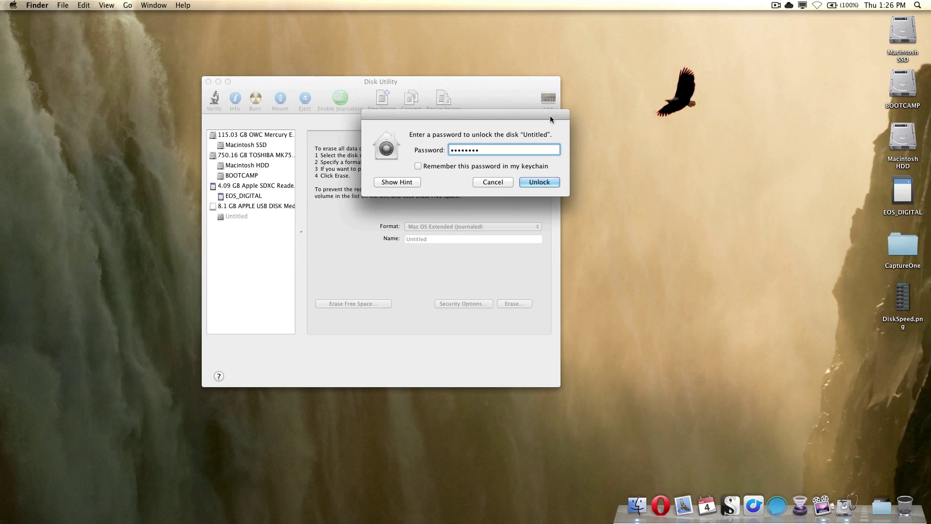
{"action": "key", "text": "Return"}
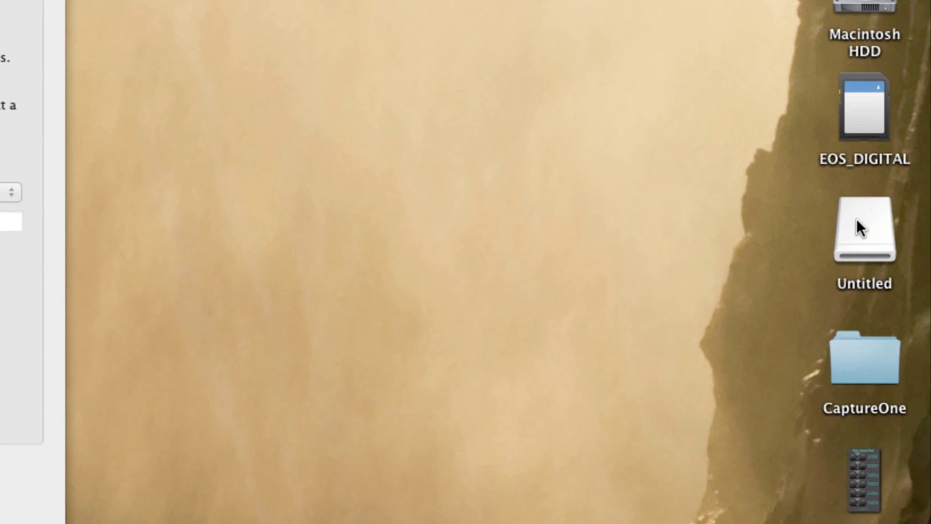
Step: Copy DiskSpeed.png onto the Untitled drive and close the drive's window
{"action": "double_click", "coordinate": [856, 219]}
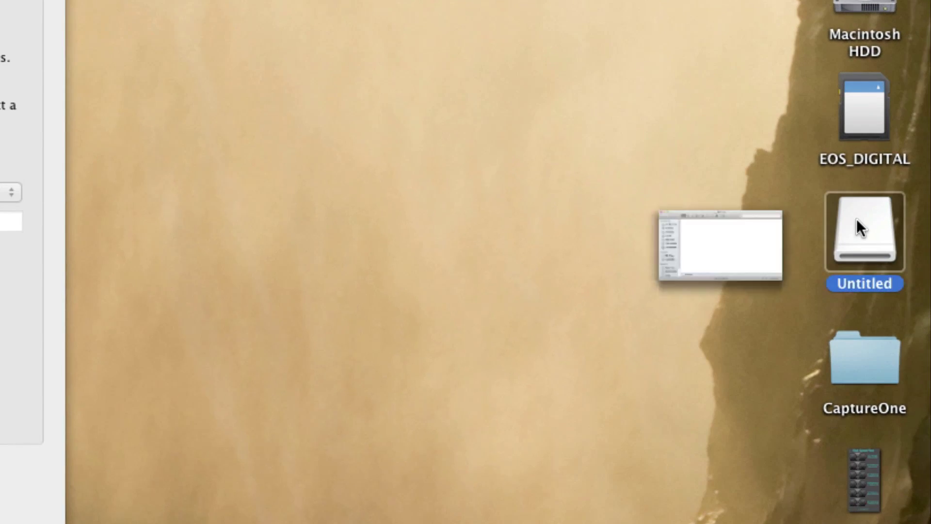
{"action": "left_click_drag", "start_coordinate": [865, 480], "coordinate": [713, 319]}
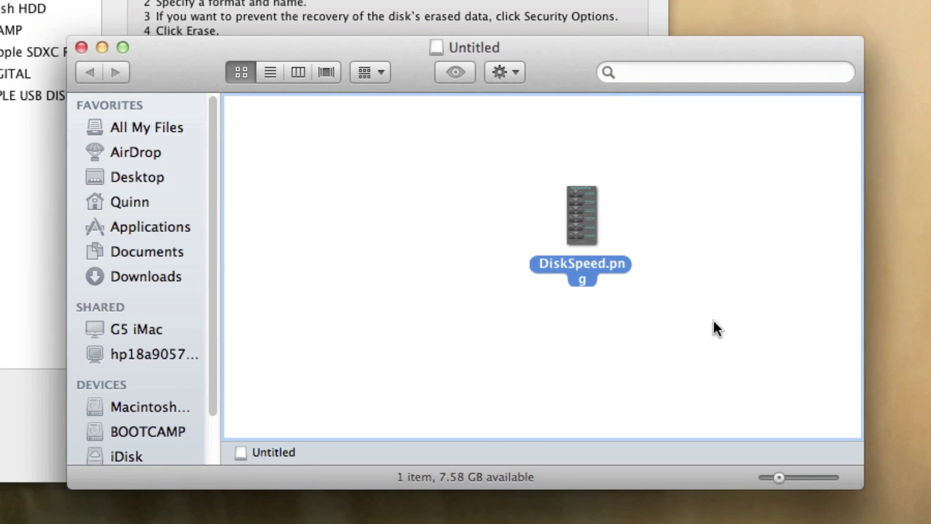
{"action": "left_click", "coordinate": [606, 193]}
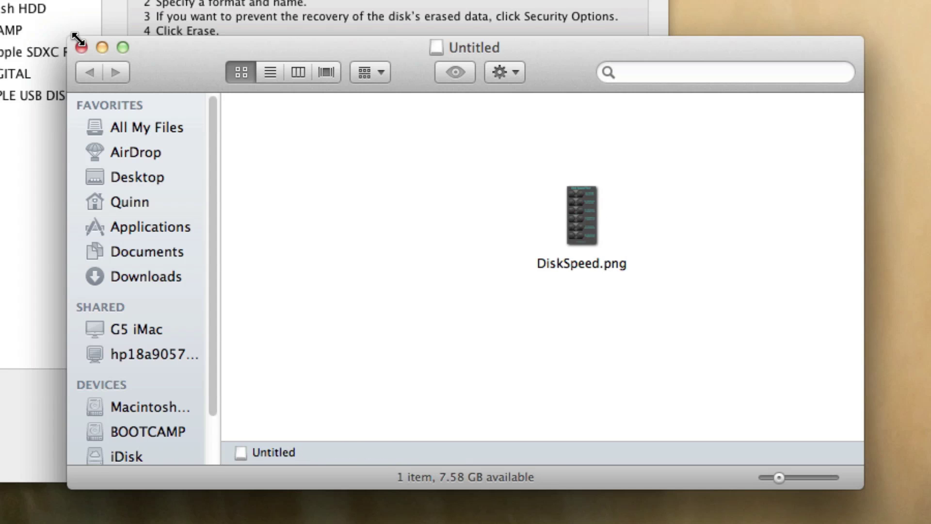
{"action": "left_click", "coordinate": [81, 47]}
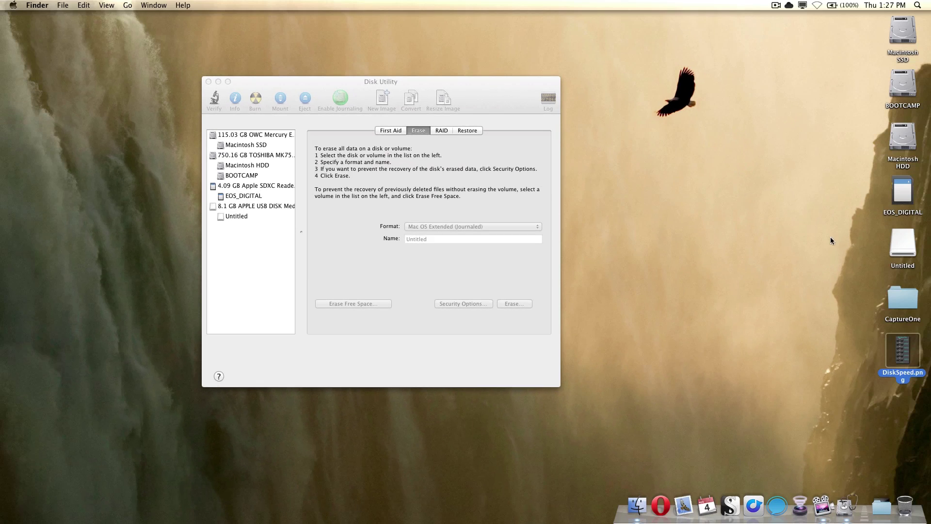
Step: Eject Untitled, unlock it with its password, check DiskSpeed.png is still there, and close the window
{"action": "left_click_drag", "start_coordinate": [903, 245], "coordinate": [905, 504]}
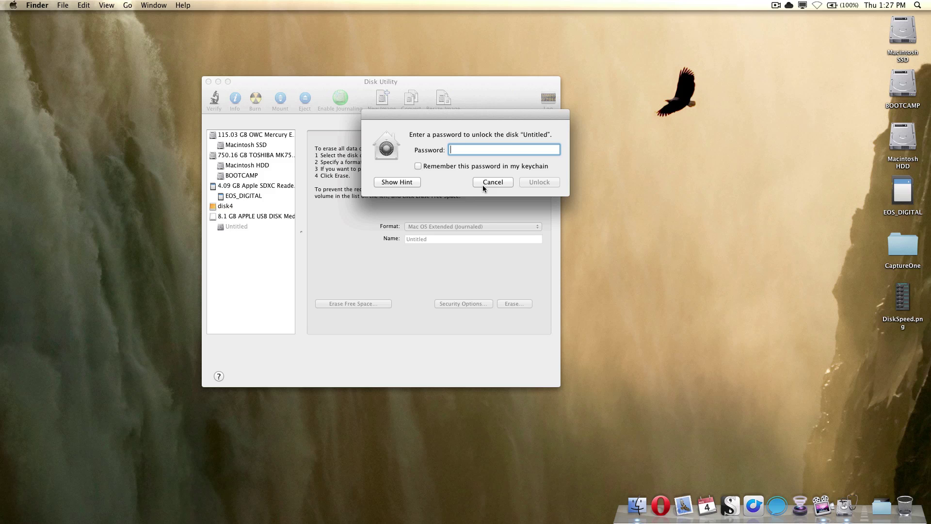
{"action": "type", "text": "•••••••"}
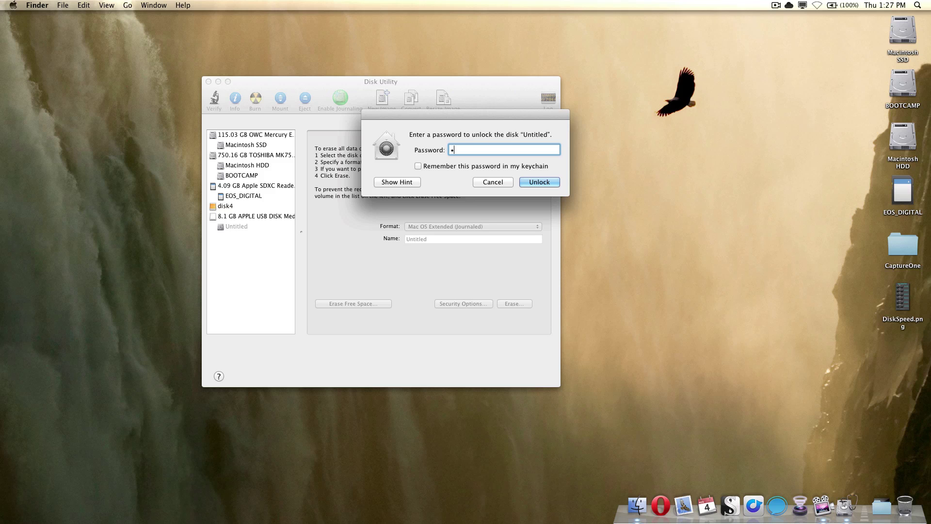
{"action": "key", "text": "Return"}
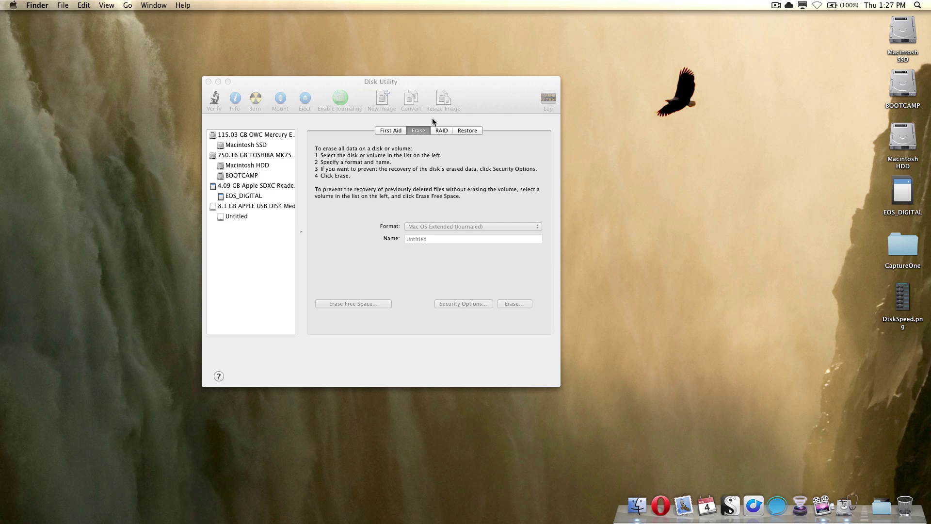
{"action": "left_click", "coordinate": [899, 250]}
{"action": "double_click", "coordinate": [899, 250]}
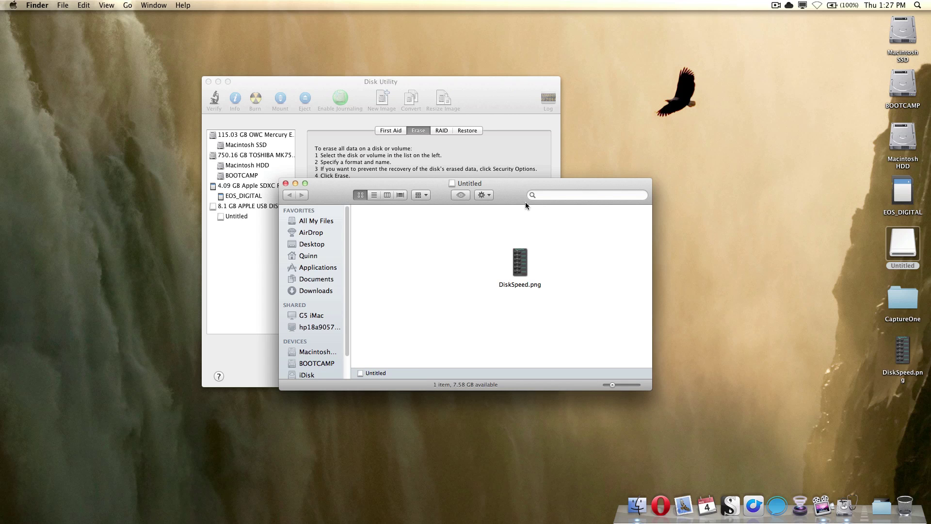
{"action": "left_click_drag", "start_coordinate": [483, 228], "coordinate": [592, 301]}
{"action": "left_click", "coordinate": [532, 240]}
{"action": "left_click", "coordinate": [286, 183]}
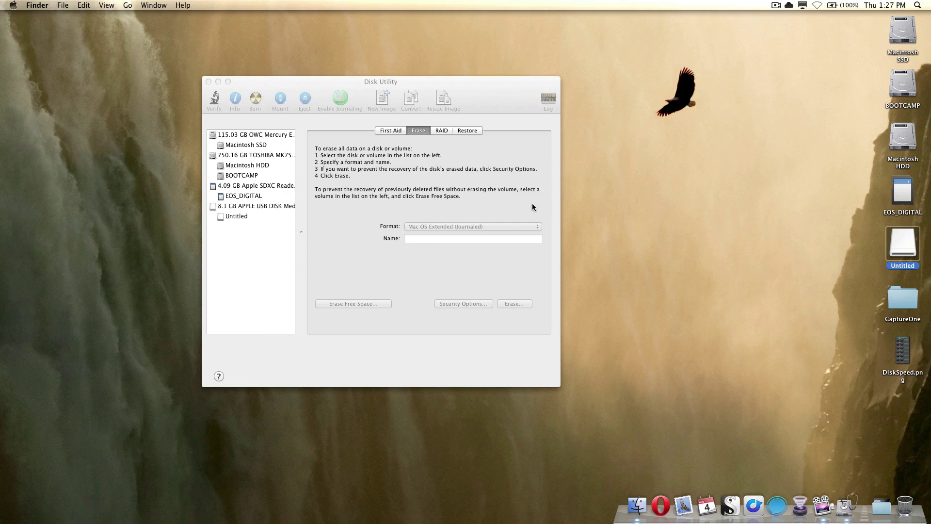
Step: Select the 8.1 GB APPLE USB DISK Media and choose MS-DOS (FAT) as the format
{"action": "left_click", "coordinate": [532, 203]}
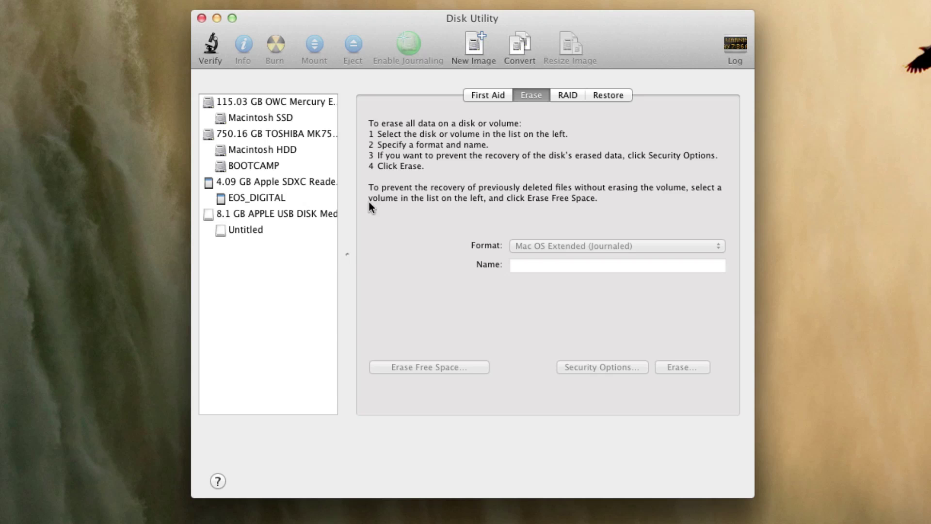
{"action": "left_click", "coordinate": [283, 214]}
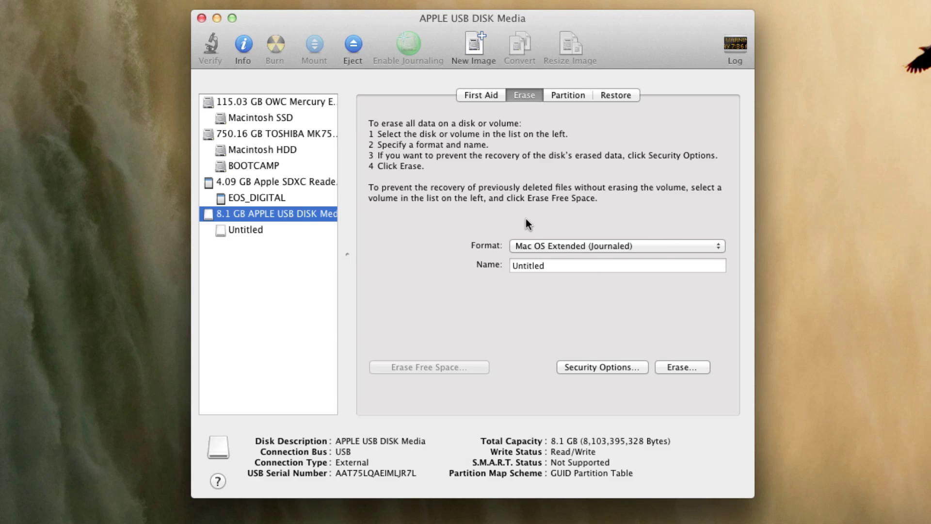
{"action": "left_click", "coordinate": [606, 246]}
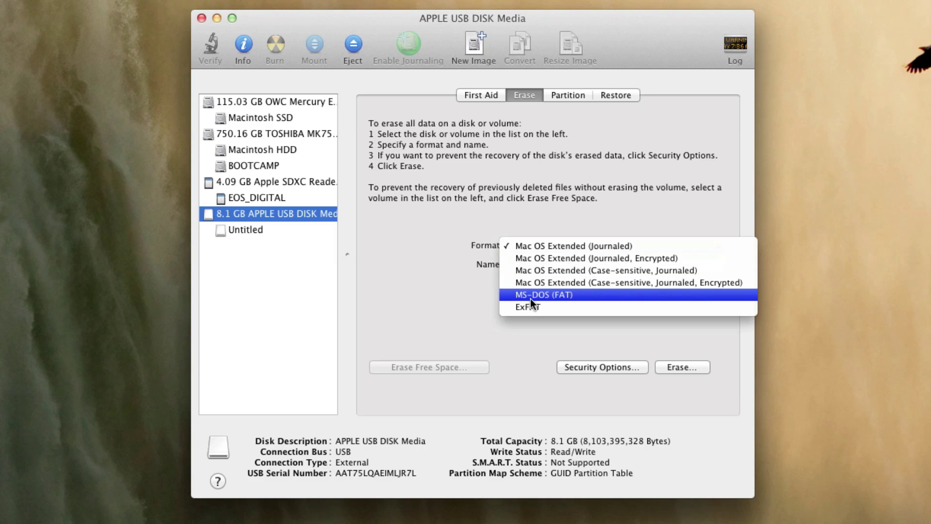
{"action": "left_click", "coordinate": [558, 296]}
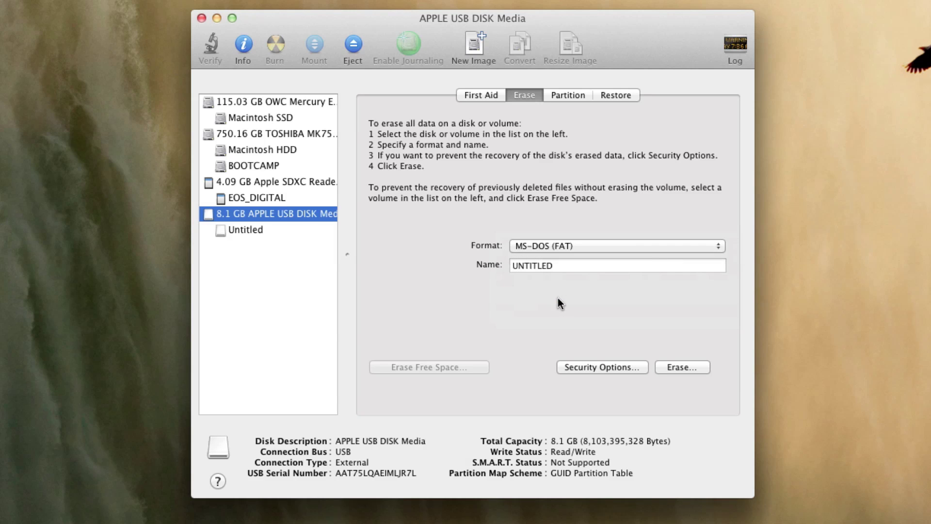
{"action": "left_click", "coordinate": [546, 249]}
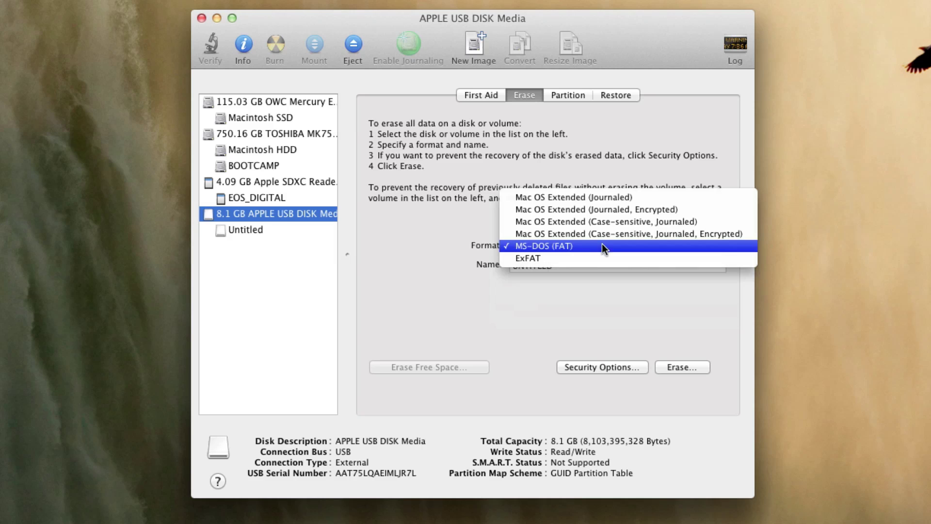
{"action": "left_click", "coordinate": [602, 243]}
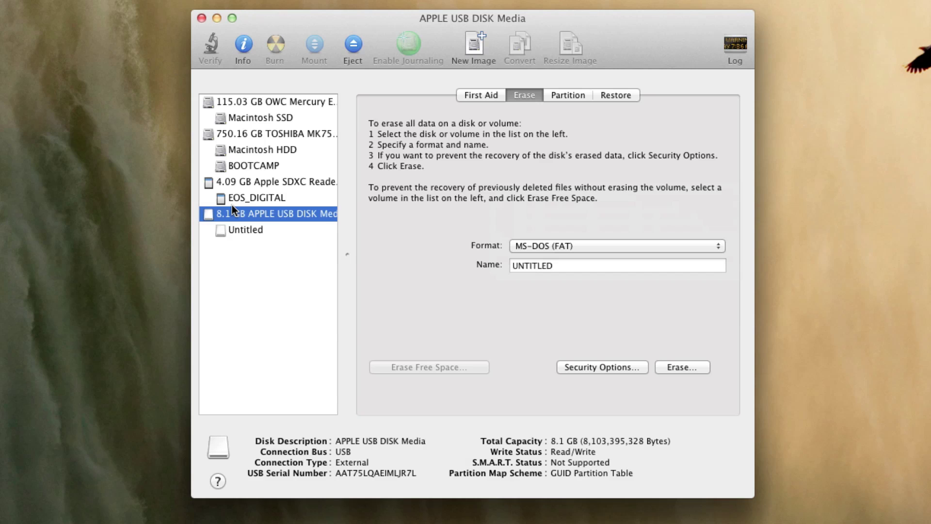
Step: Cancel a first erase attempt on the USB disk and pick MS-DOS (FAT) again
{"action": "left_click", "coordinate": [266, 226]}
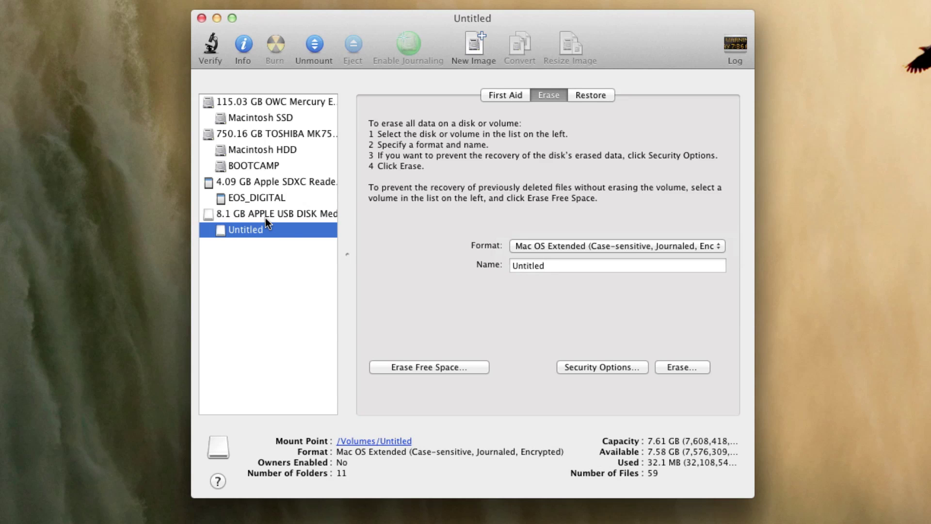
{"action": "left_click", "coordinate": [219, 208]}
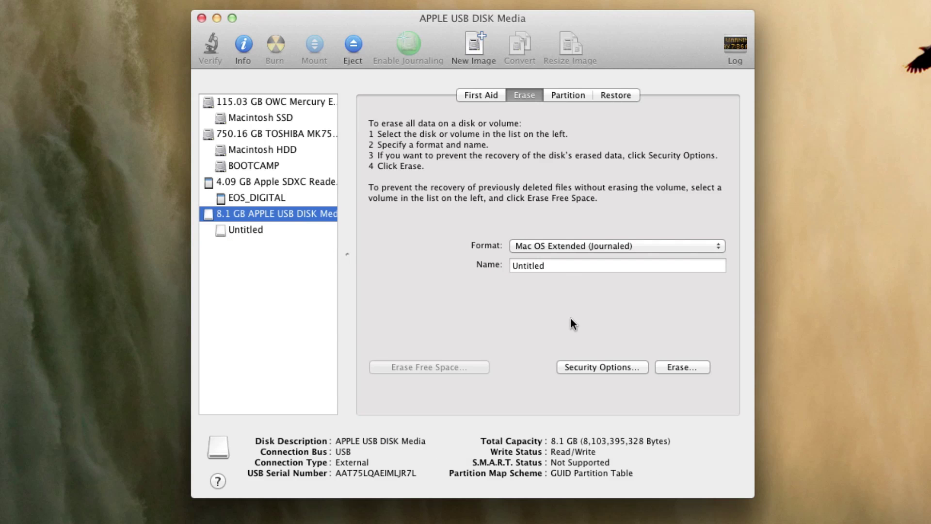
{"action": "left_click", "coordinate": [680, 367]}
{"action": "left_click", "coordinate": [512, 181]}
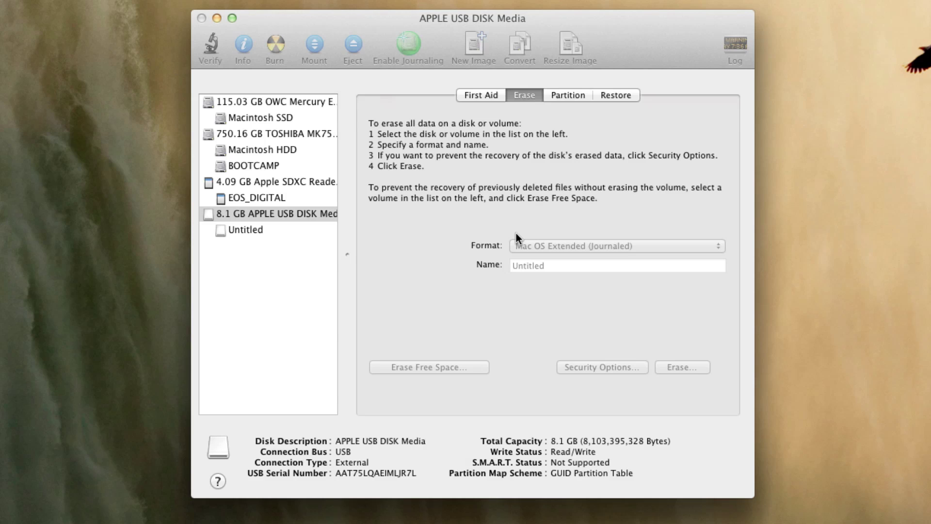
{"action": "left_click", "coordinate": [520, 245]}
{"action": "left_click", "coordinate": [543, 292]}
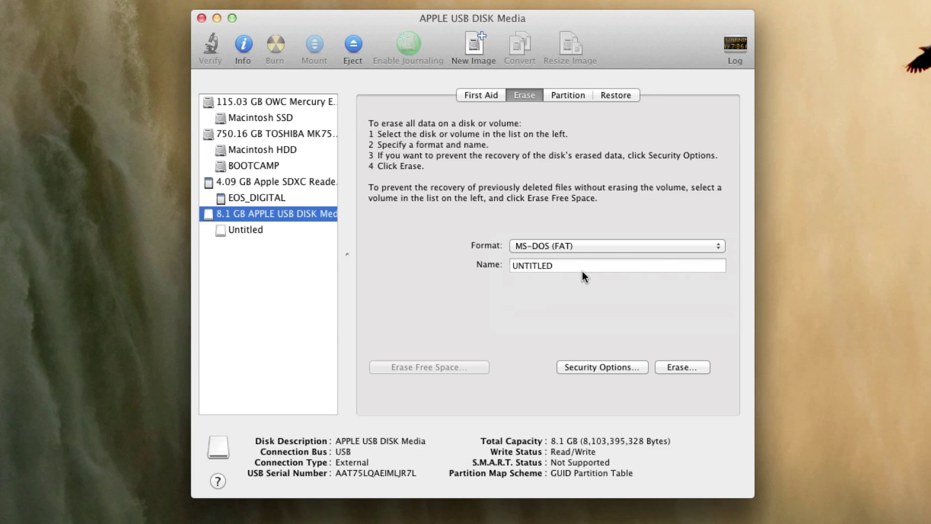
Step: Confirm erasing the whole 8.1 GB USB disk as MS-DOS (FAT) named UNTITLED
{"action": "left_click", "coordinate": [679, 368]}
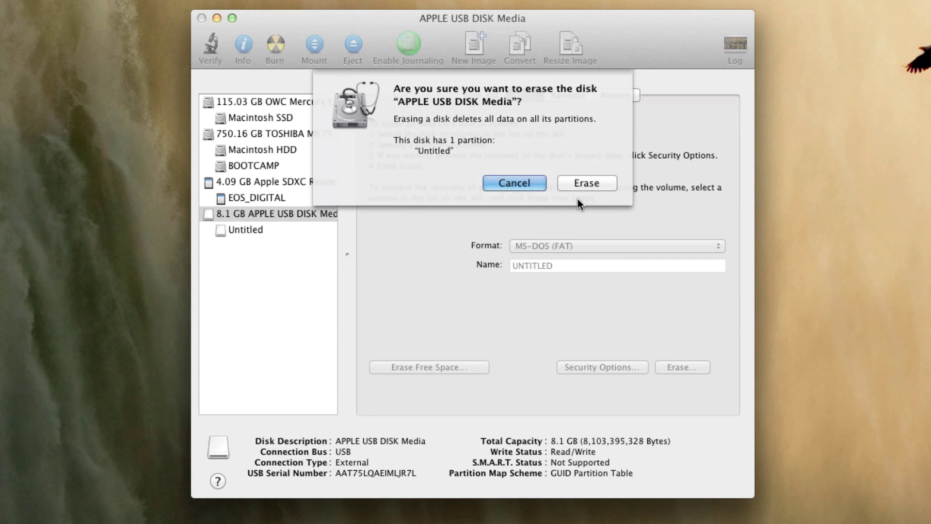
{"action": "left_click", "coordinate": [580, 179]}
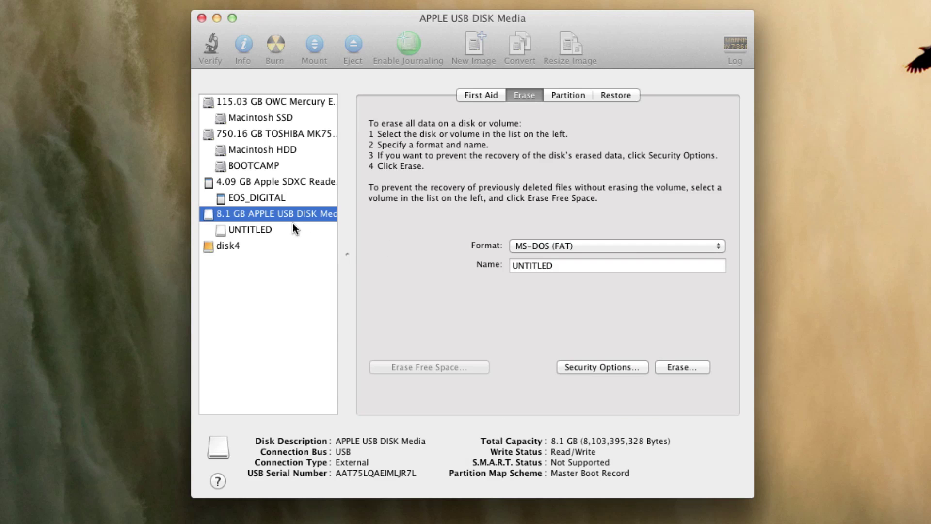
Step: Check the UNTITLED volume is FAT32 and view the USB disk's single 8.1 GB partition layout
{"action": "left_click", "coordinate": [270, 228]}
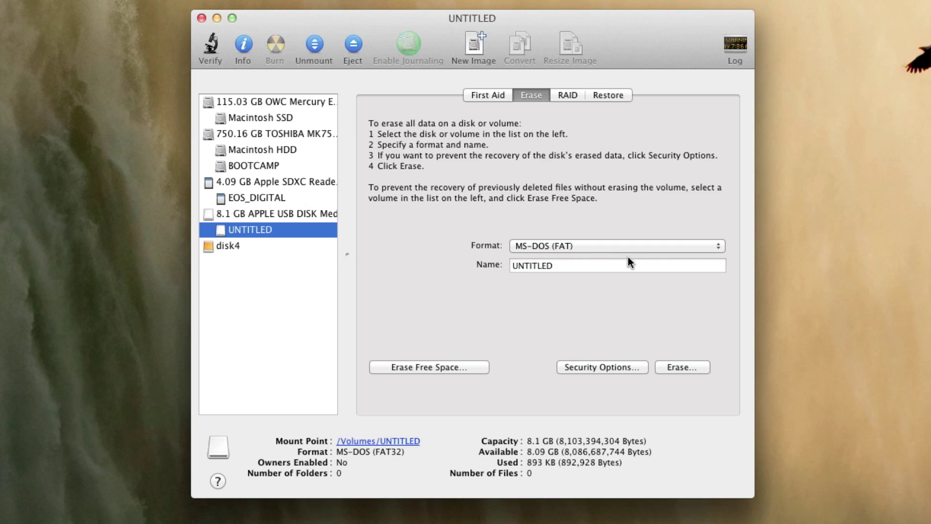
{"action": "left_click", "coordinate": [284, 211]}
{"action": "left_click", "coordinate": [284, 231]}
{"action": "left_click", "coordinate": [287, 215]}
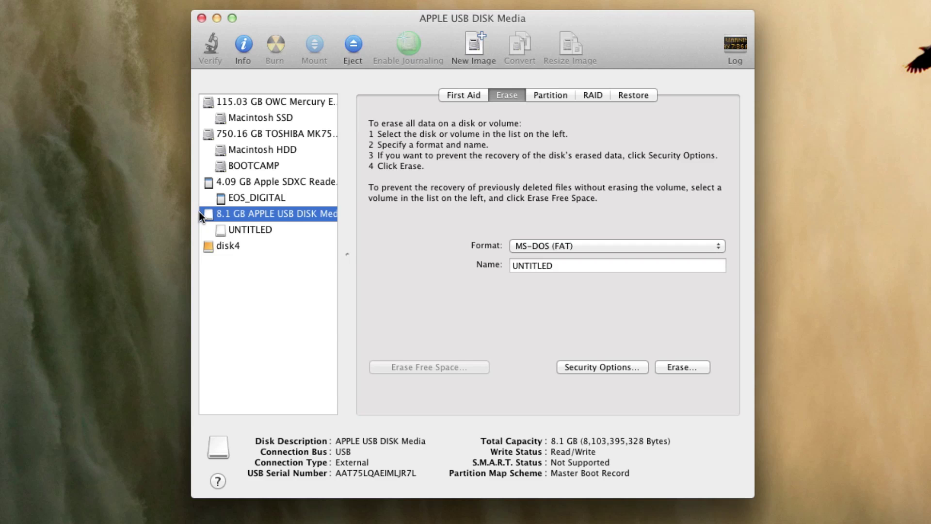
{"action": "left_click", "coordinate": [560, 97]}
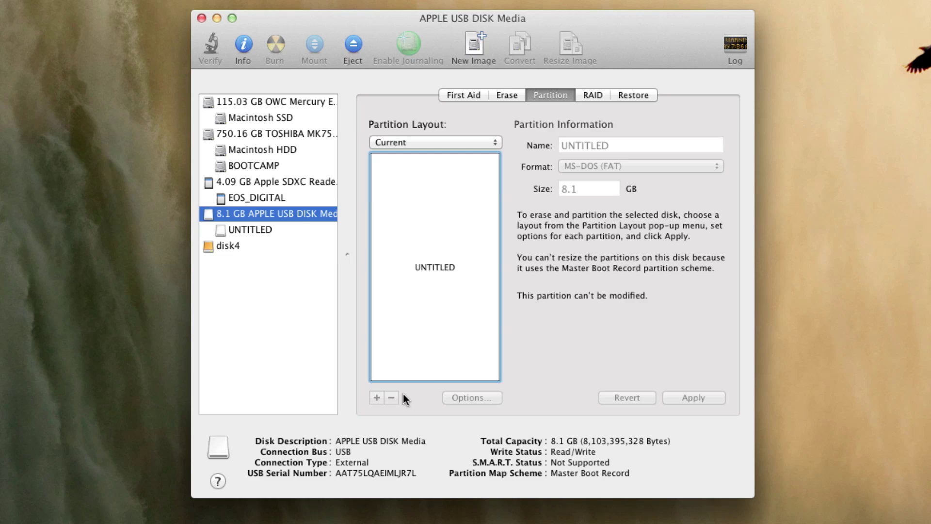
{"action": "mouse_move", "coordinate": [464, 254]}
{"action": "left_click", "coordinate": [430, 224]}
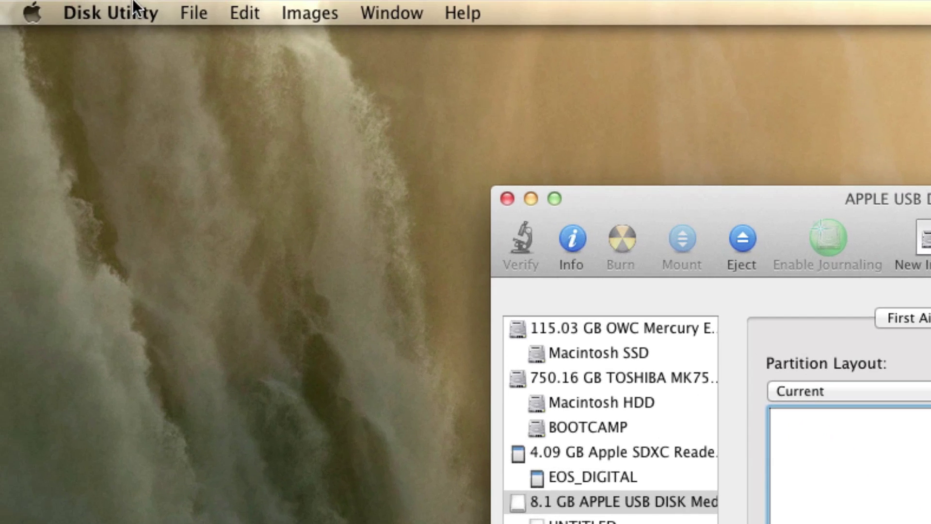
Step: Create a default 100 MB blank image named 'Encrypted Data' saved on the UNTITLED drive
{"action": "left_click", "coordinate": [199, 11]}
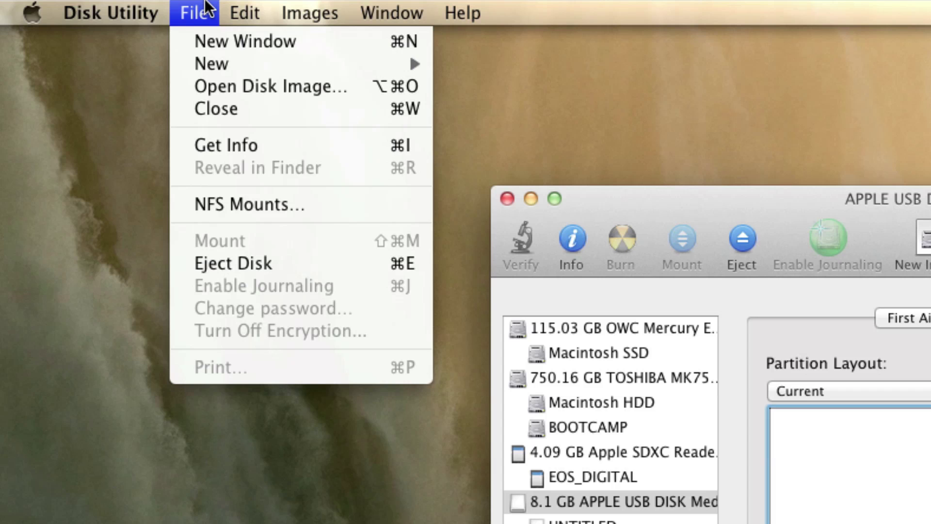
{"action": "mouse_move", "coordinate": [211, 63]}
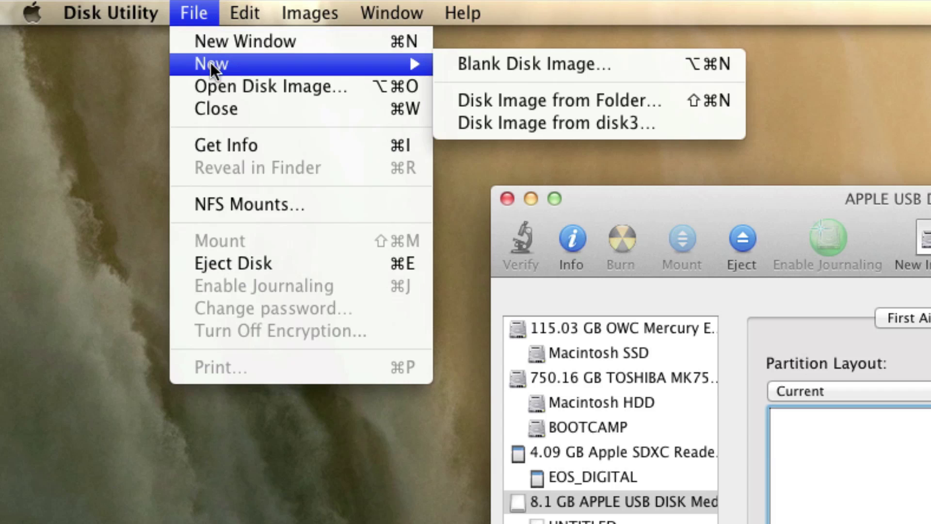
{"action": "left_click", "coordinate": [543, 65]}
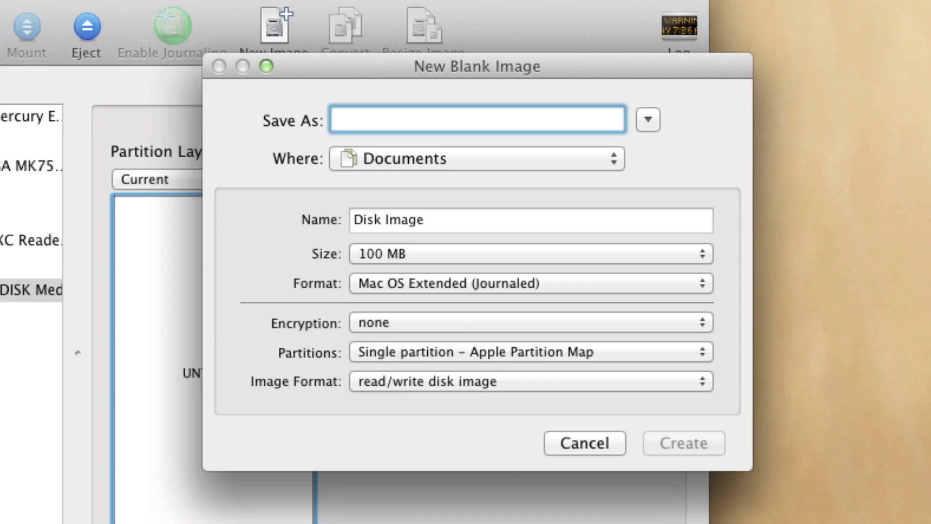
{"action": "type", "text": "Encrypted Da"}
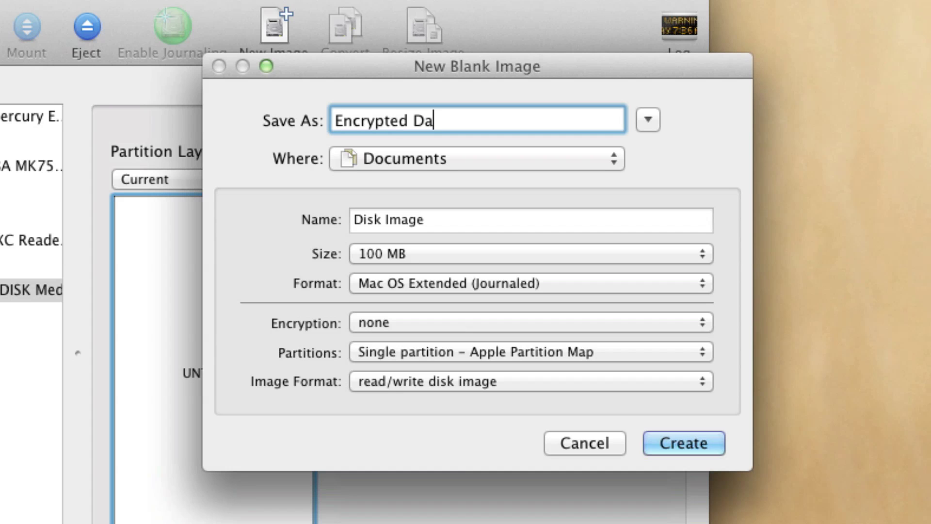
{"action": "type", "text": "ta"}
{"action": "left_click", "coordinate": [355, 151]}
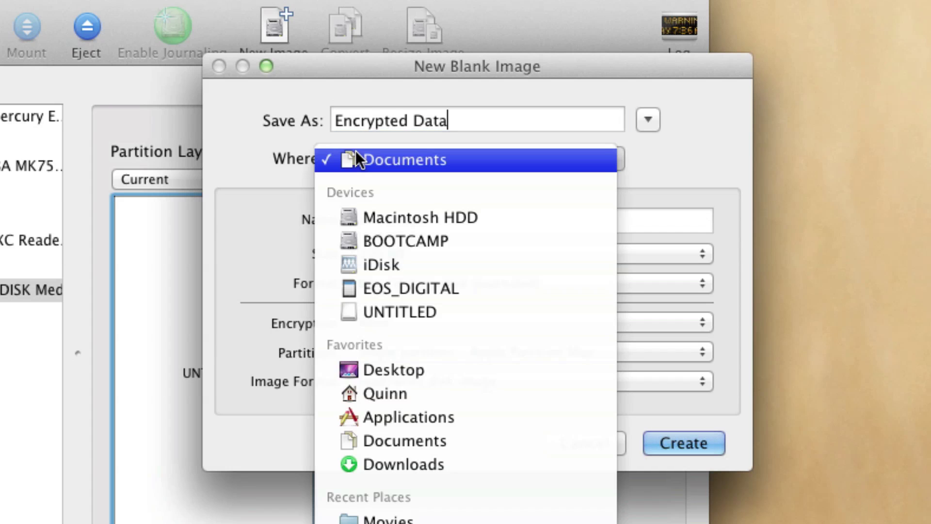
{"action": "left_click", "coordinate": [383, 314]}
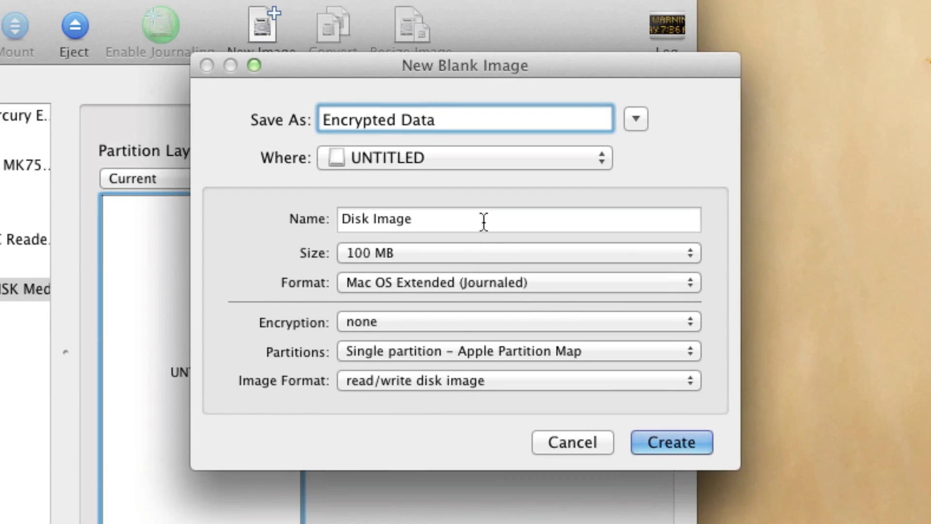
{"action": "left_click_drag", "start_coordinate": [482, 220], "coordinate": [308, 206]}
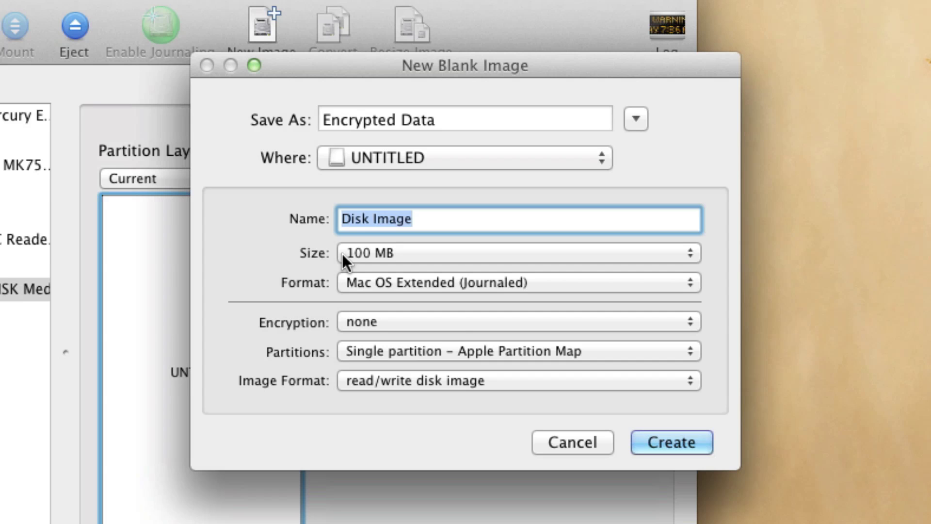
{"action": "key", "text": "Return"}
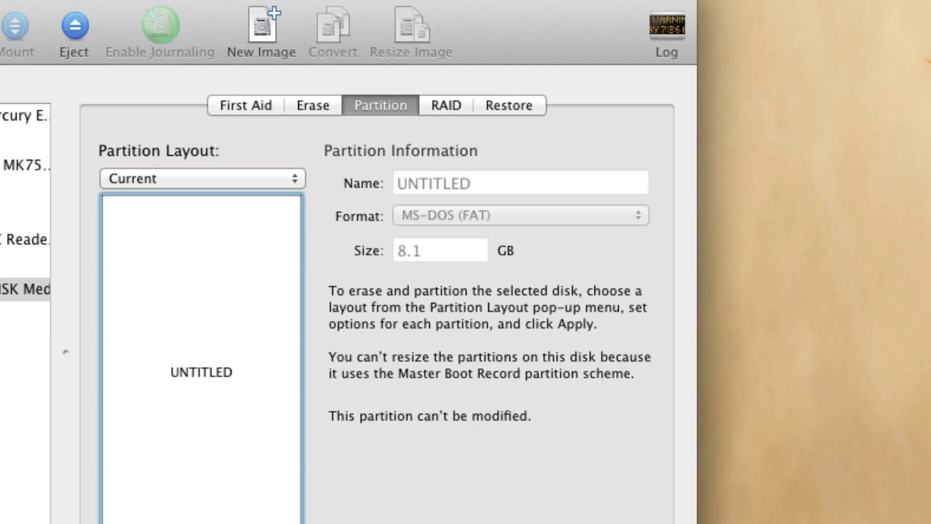
Step: Start a new blank image saved as 'Encrypt Data' on UNTITLED, with volume name 'Encrypt Data'
{"action": "key", "text": "super+n"}
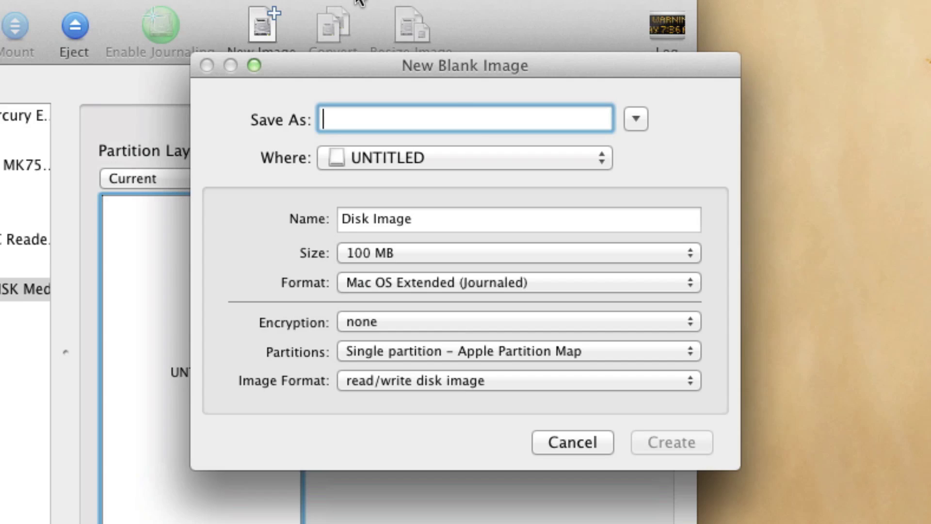
{"action": "type", "text": "Encrypte"}
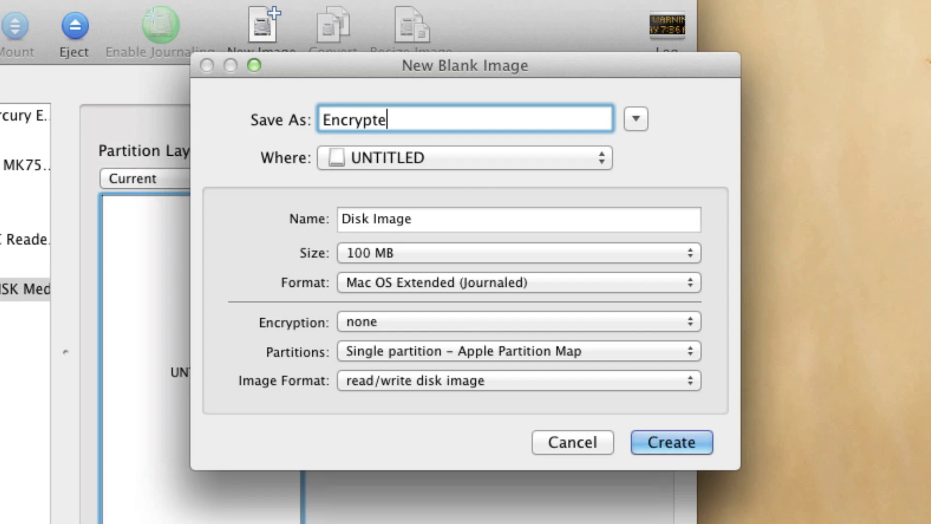
{"action": "key", "text": "BackSpace"}
{"action": "type", "text": "Data"}
{"action": "left_click", "coordinate": [517, 160]}
{"action": "key", "text": "Return"}
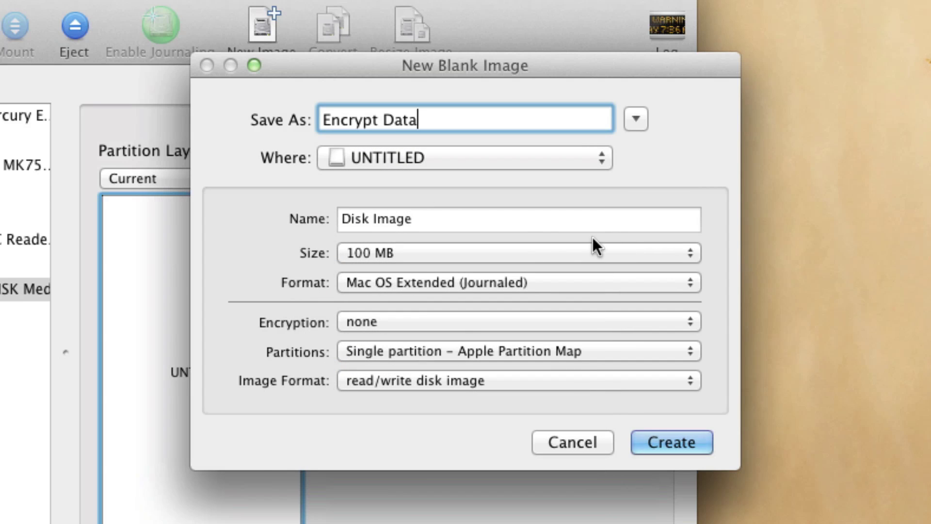
{"action": "key", "text": "Tab"}
{"action": "type", "text": "E"}
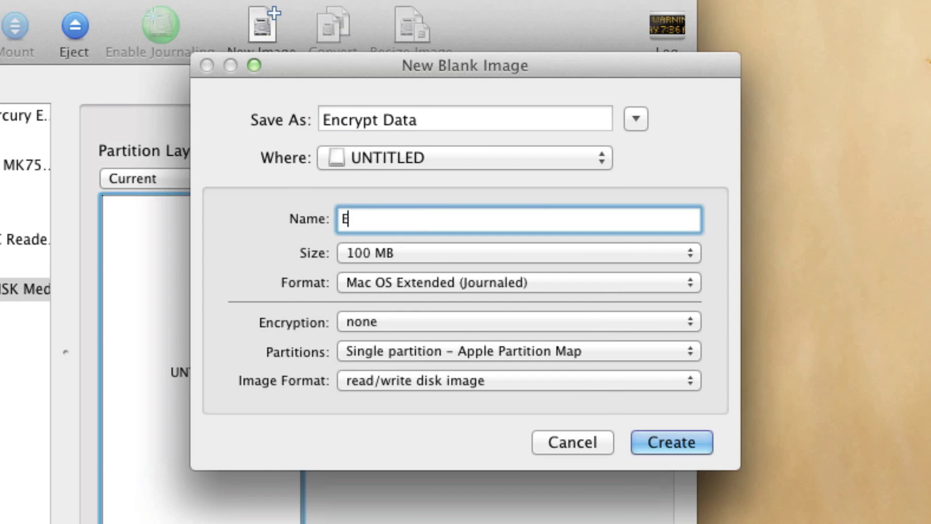
{"action": "type", "text": "ncrypt Data"}
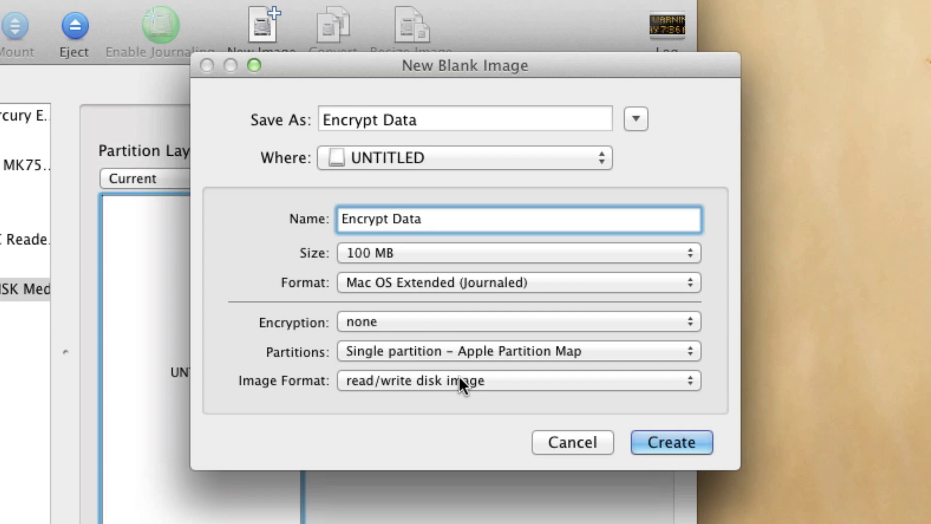
Step: Set a custom image size of 7.7 GB
{"action": "left_click", "coordinate": [378, 247]}
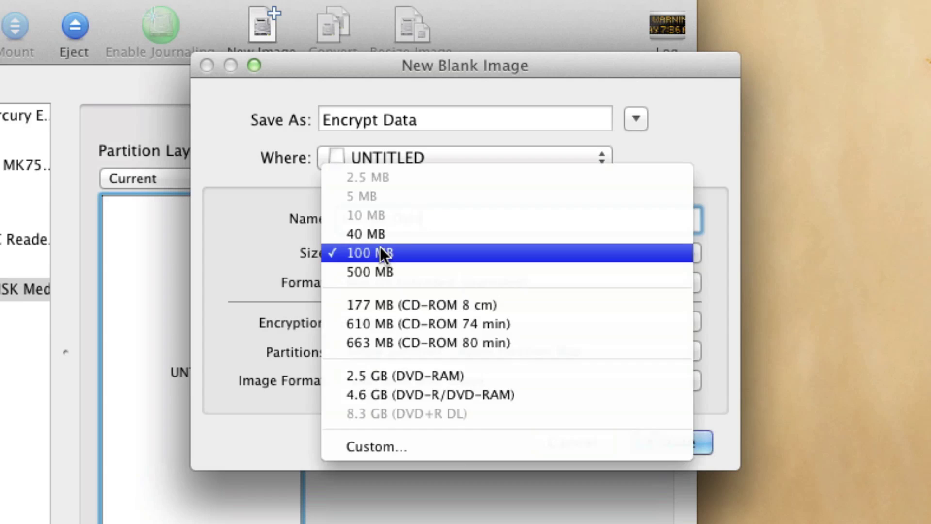
{"action": "left_click", "coordinate": [326, 252]}
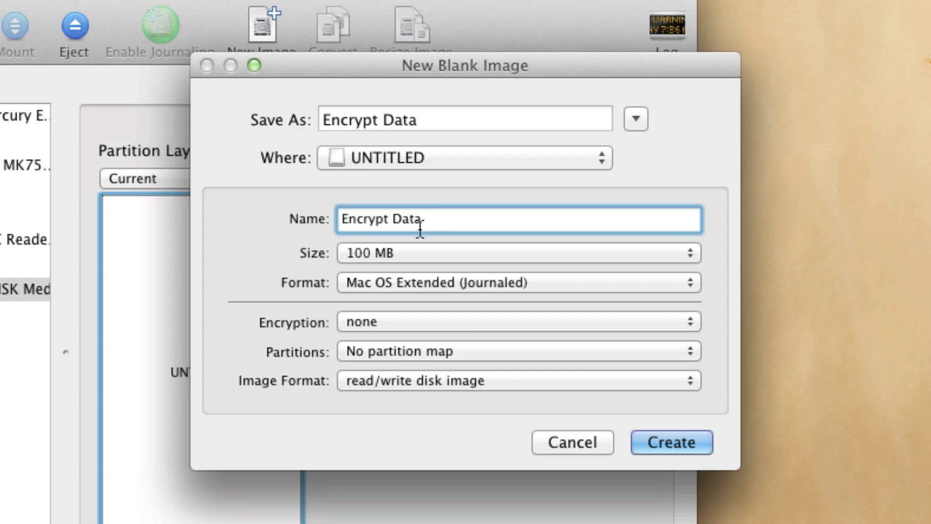
{"action": "left_click", "coordinate": [400, 252]}
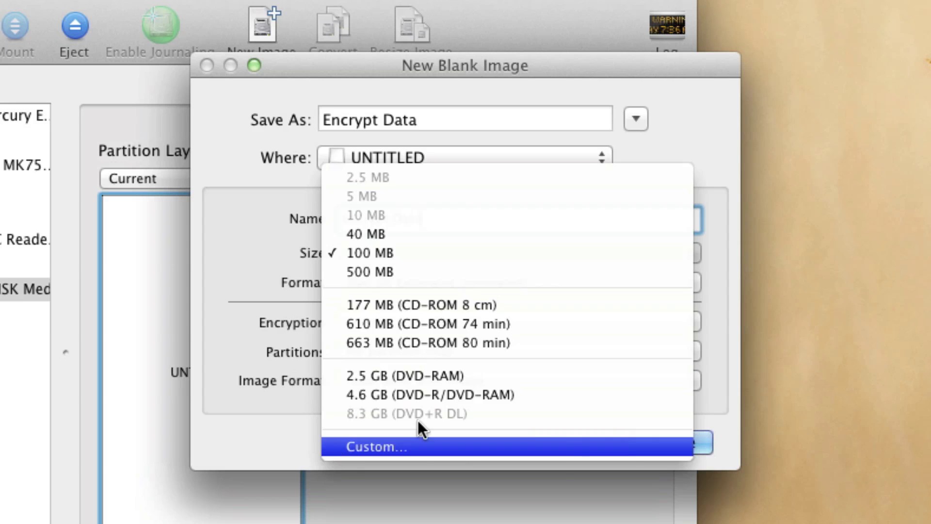
{"action": "left_click", "coordinate": [413, 446]}
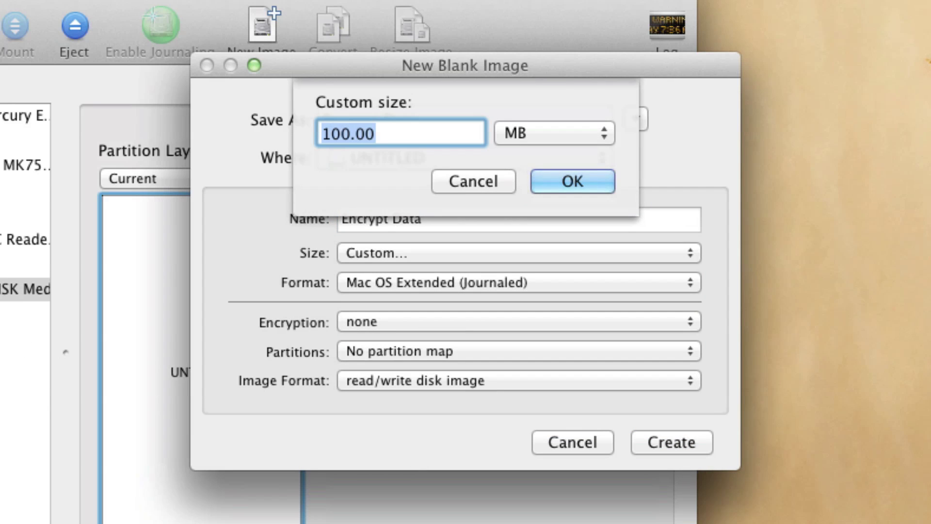
{"action": "type", "text": "7.7"}
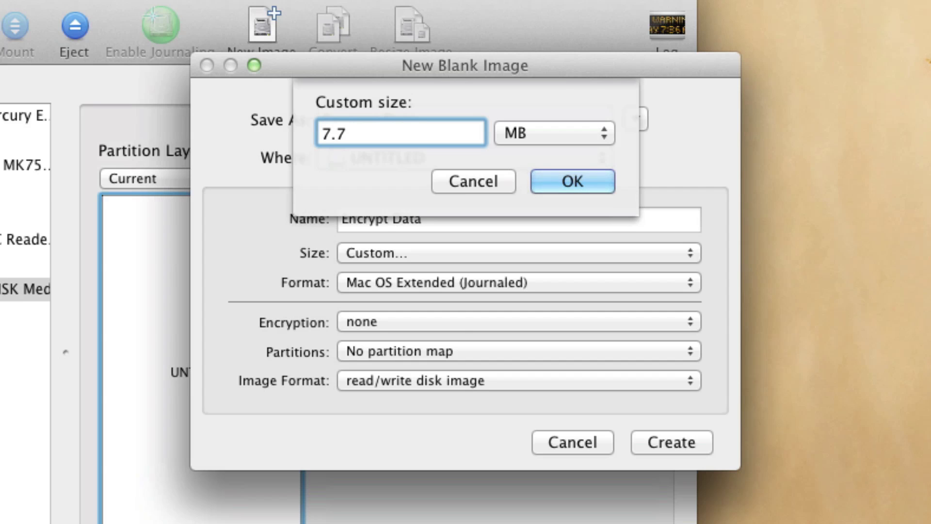
{"action": "left_click", "coordinate": [527, 131]}
{"action": "left_click", "coordinate": [528, 153]}
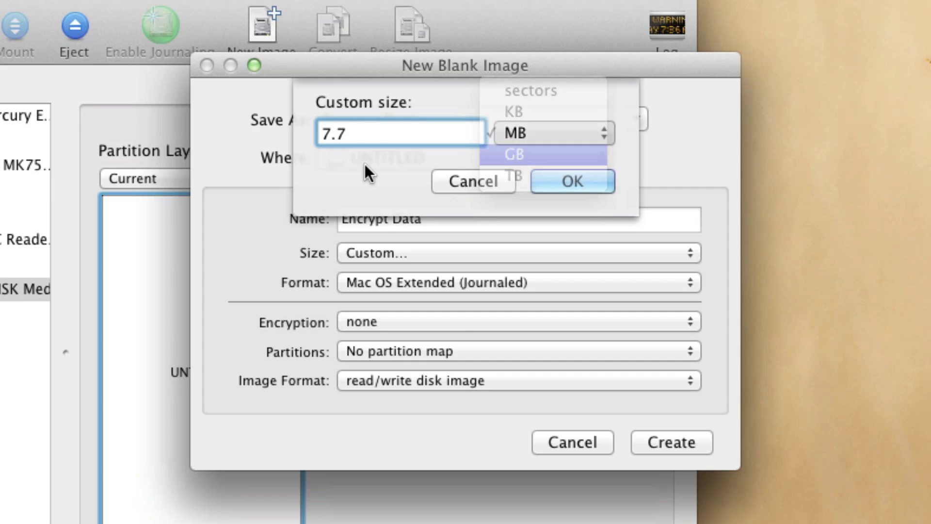
{"action": "type", "text": "7.7"}
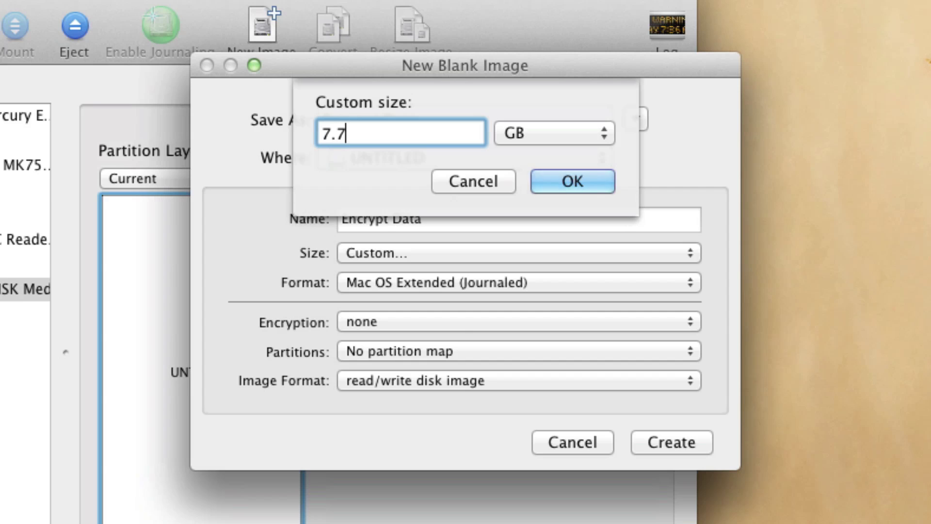
{"action": "left_click", "coordinate": [568, 181]}
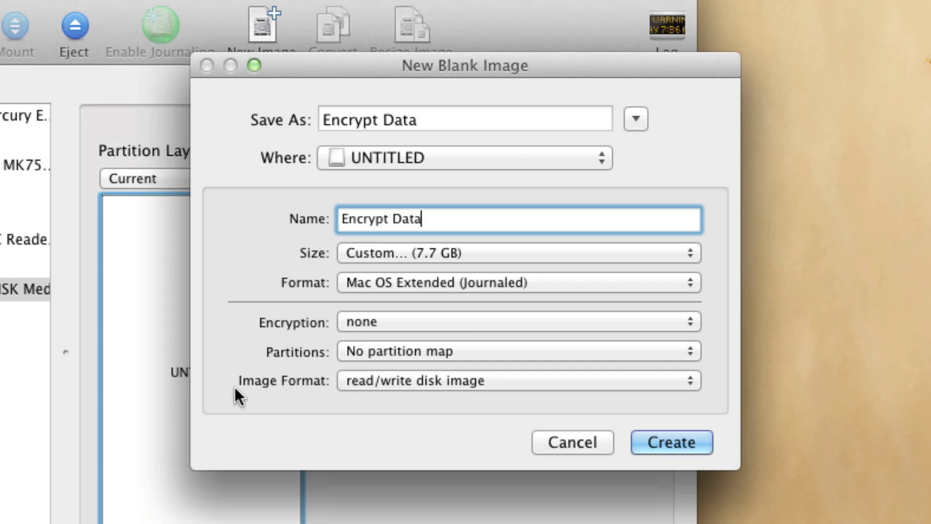
{"action": "left_click", "coordinate": [347, 383]}
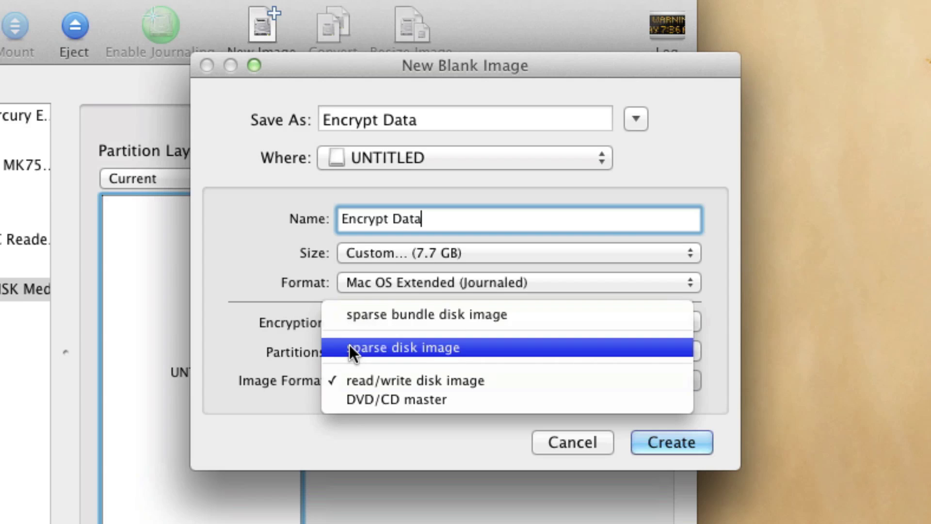
{"action": "left_click", "coordinate": [349, 347]}
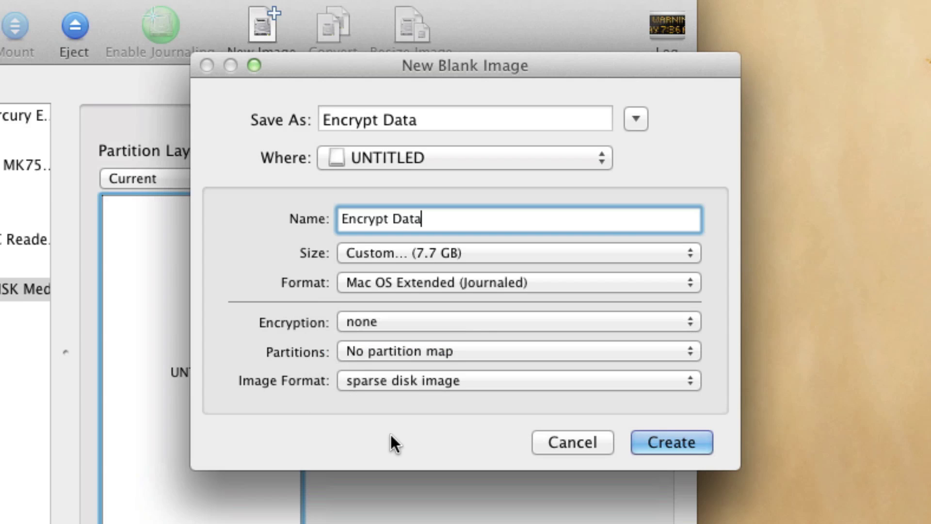
{"action": "left_click", "coordinate": [473, 381]}
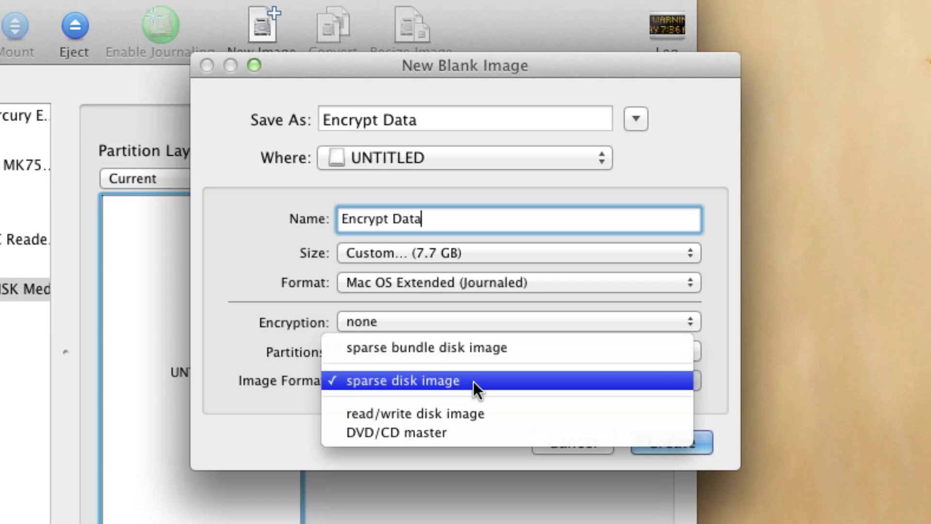
{"action": "left_click", "coordinate": [469, 413]}
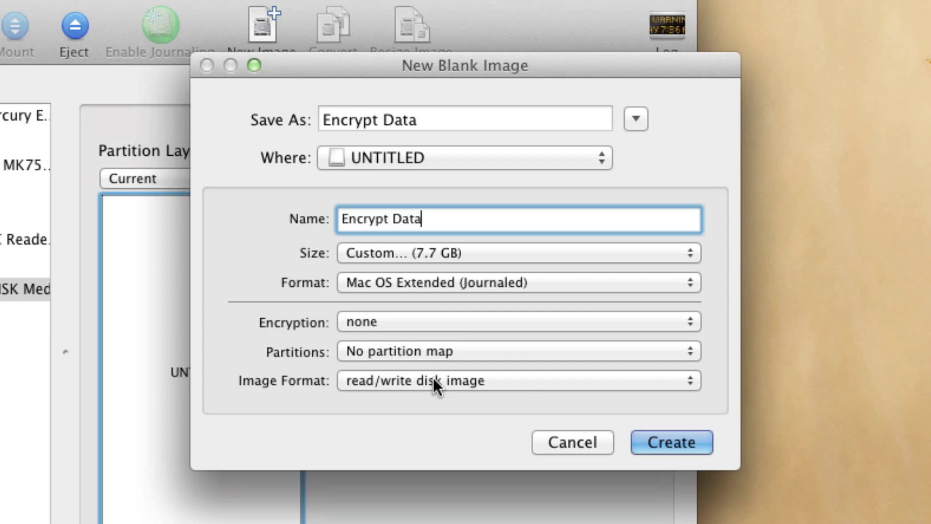
{"action": "left_click", "coordinate": [461, 243]}
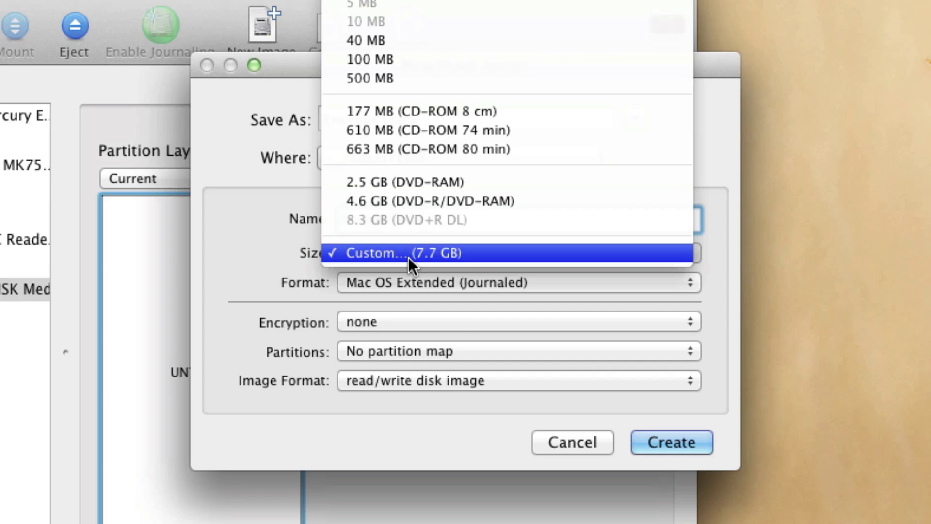
Step: Set the image size to 40 MB
{"action": "left_click", "coordinate": [401, 40]}
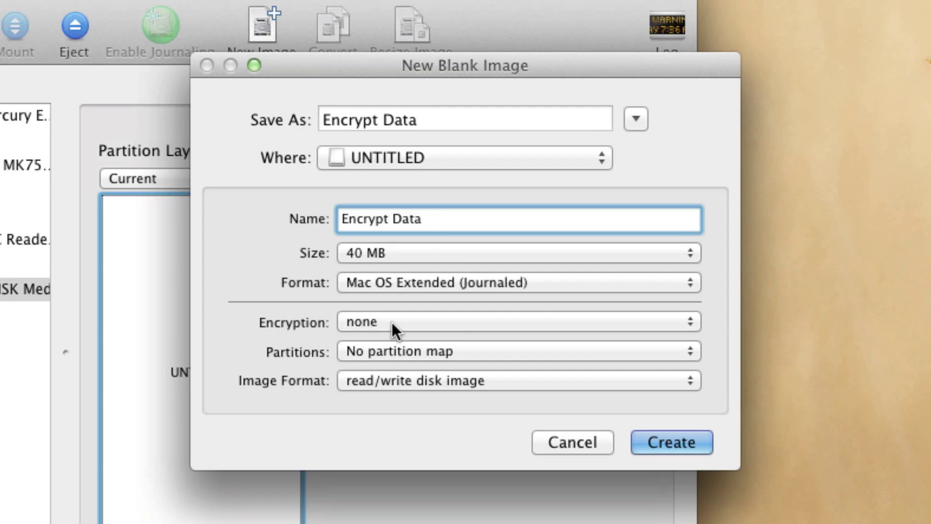
{"action": "left_click", "coordinate": [451, 286]}
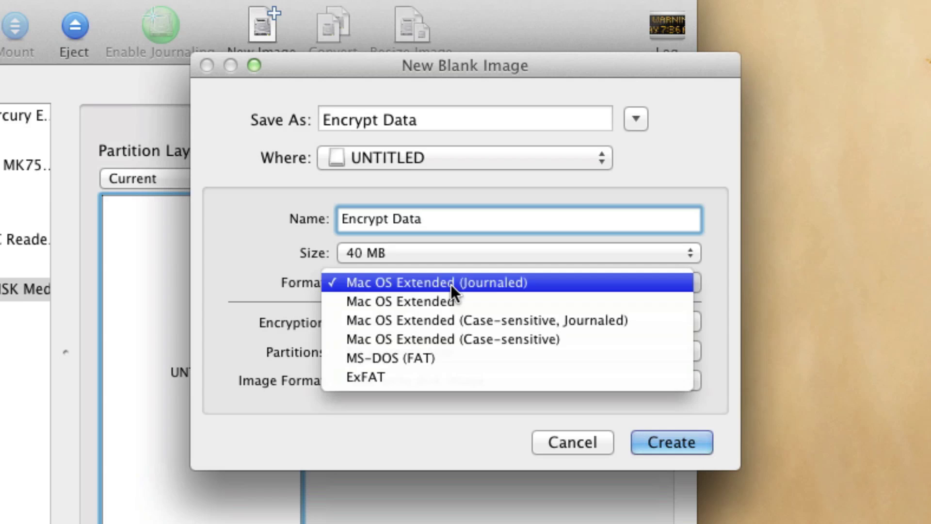
{"action": "left_click", "coordinate": [303, 280]}
{"action": "left_click", "coordinate": [367, 283]}
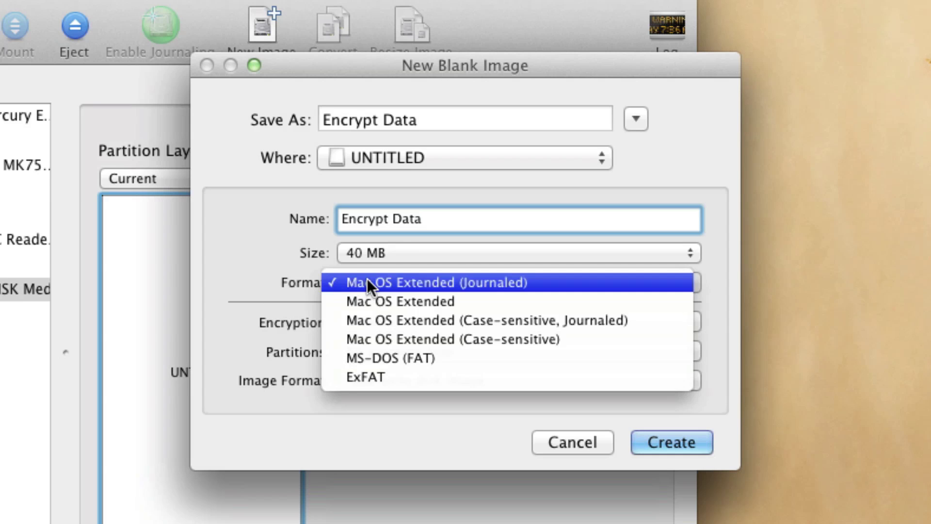
Step: Rename the volume to ENCRYPT and set its format to MS-DOS (FAT)
{"action": "left_click", "coordinate": [293, 252]}
{"action": "left_click_drag", "start_coordinate": [442, 214], "coordinate": [258, 220]}
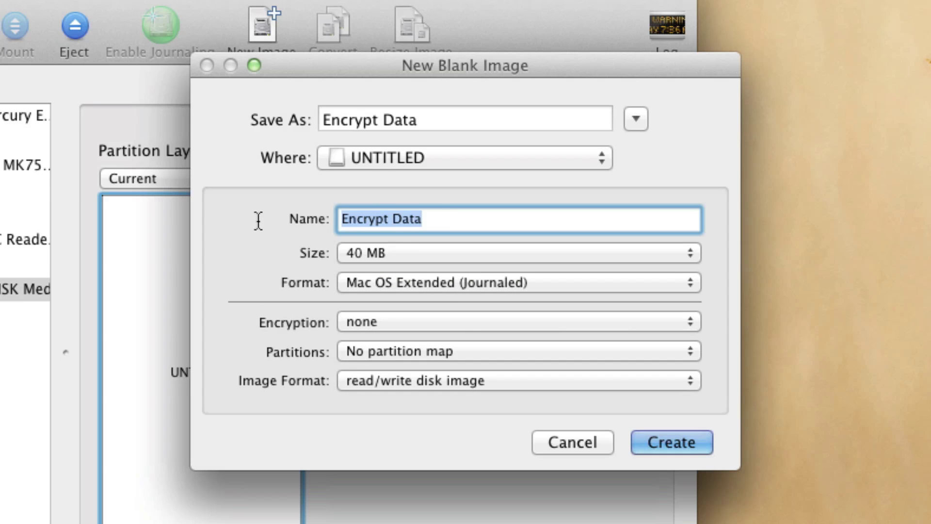
{"action": "type", "text": "ENCRYPT"}
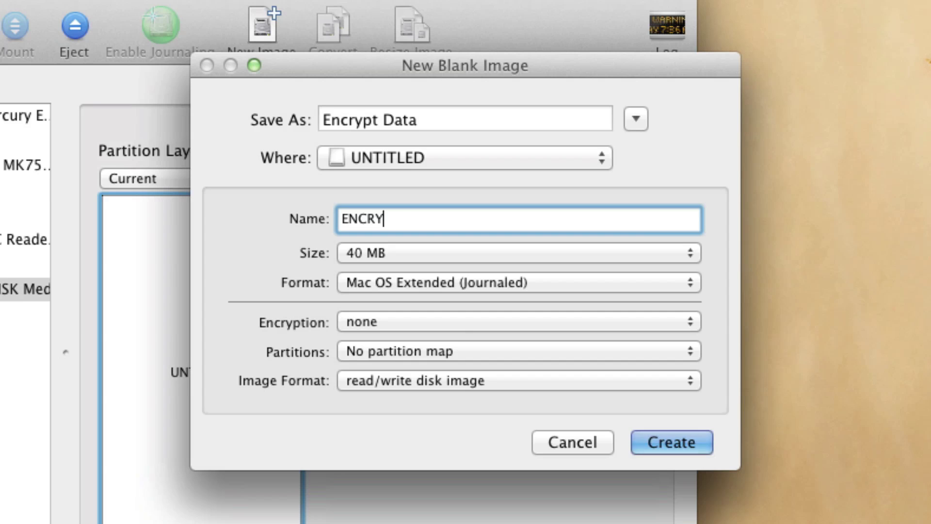
{"action": "left_click", "coordinate": [414, 281]}
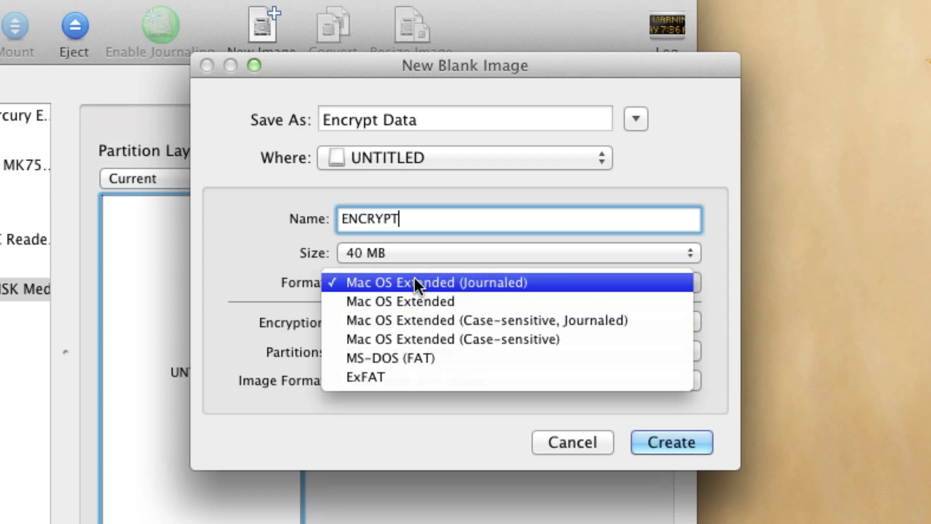
{"action": "left_click", "coordinate": [431, 356]}
{"action": "left_click", "coordinate": [381, 287]}
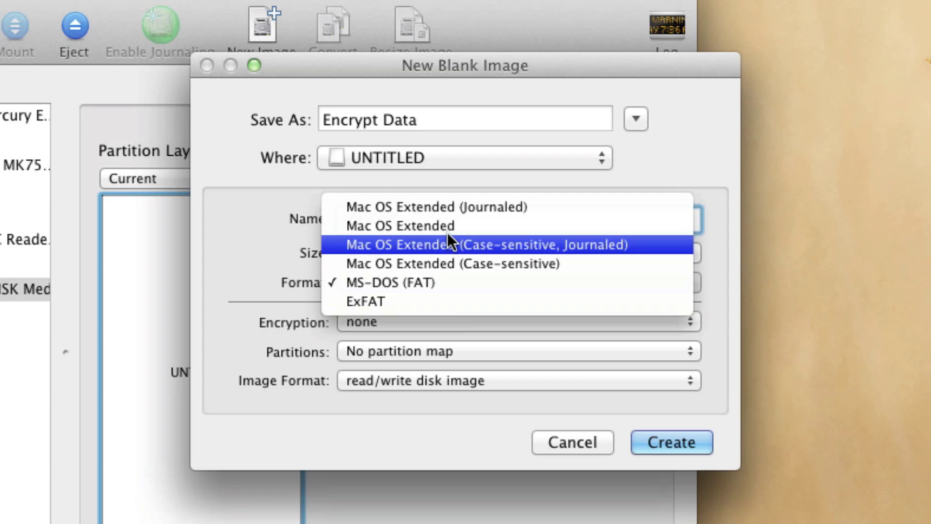
{"action": "left_click", "coordinate": [452, 282]}
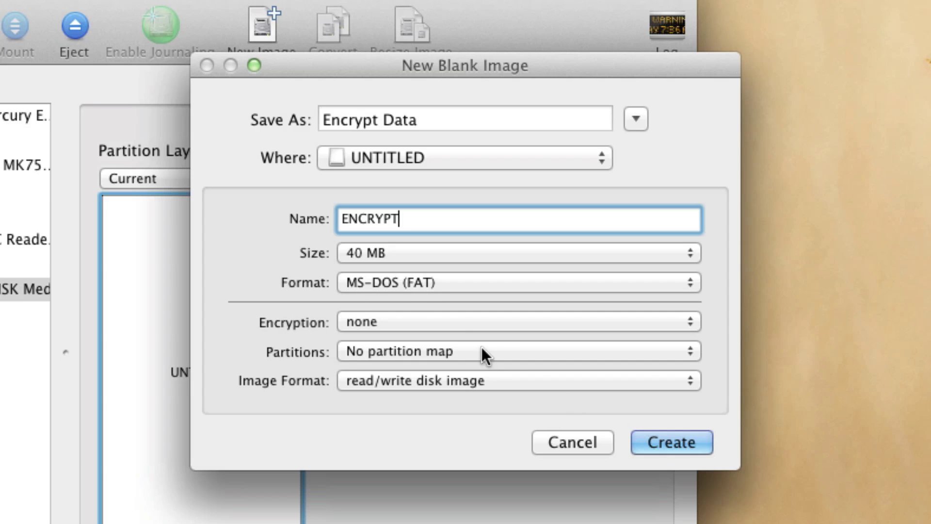
Step: Set the image encryption to 128-bit AES
{"action": "left_click", "coordinate": [497, 322]}
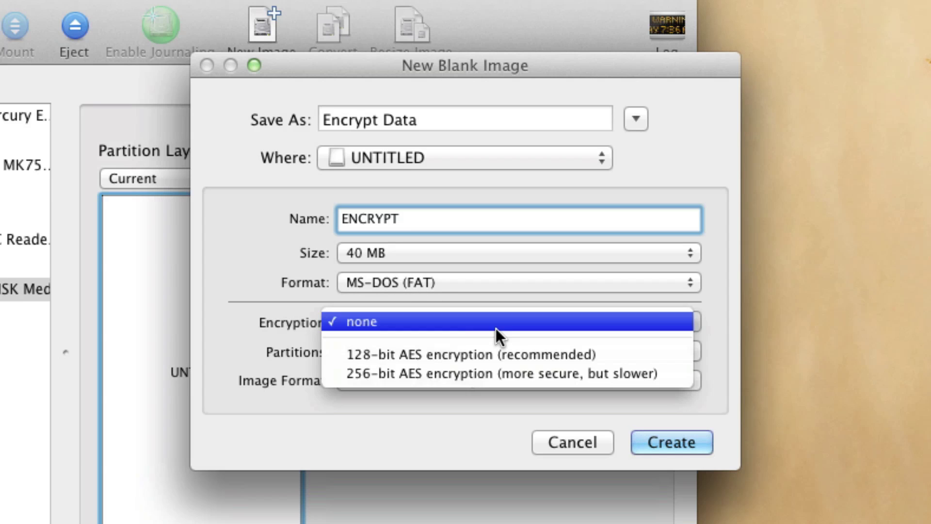
{"action": "left_click", "coordinate": [655, 356]}
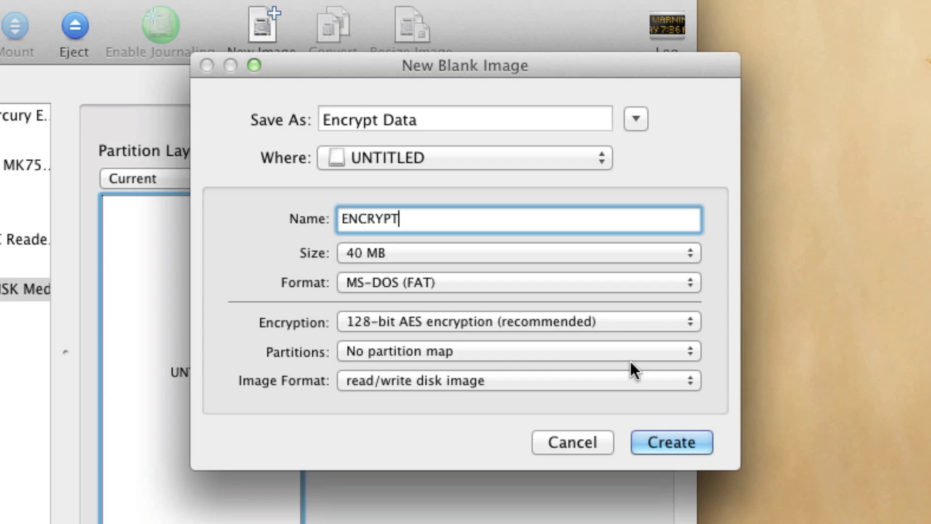
{"action": "left_click", "coordinate": [618, 323]}
{"action": "left_click", "coordinate": [512, 324]}
Step: Choose a single-partition Master Boot Record map, keep 40 MB, and create the image
{"action": "left_click", "coordinate": [444, 361]}
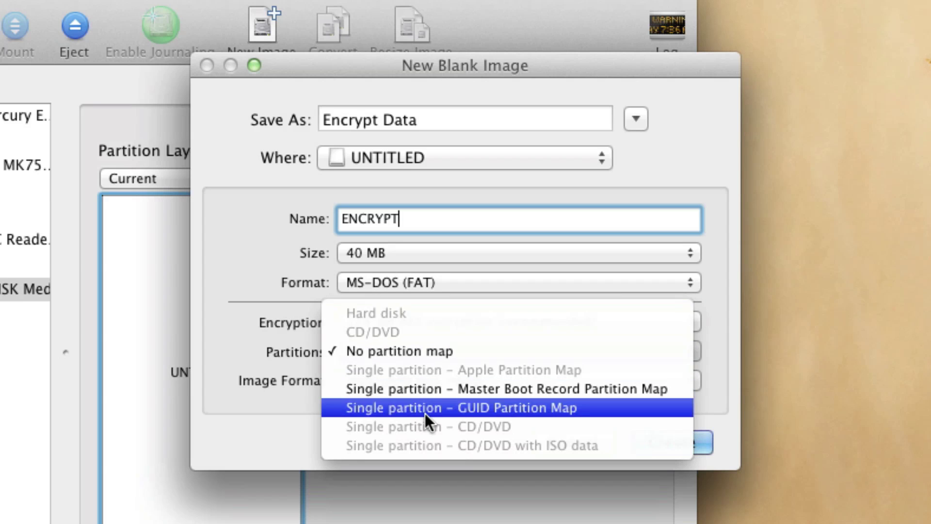
{"action": "left_click", "coordinate": [310, 280]}
{"action": "left_click", "coordinate": [351, 254]}
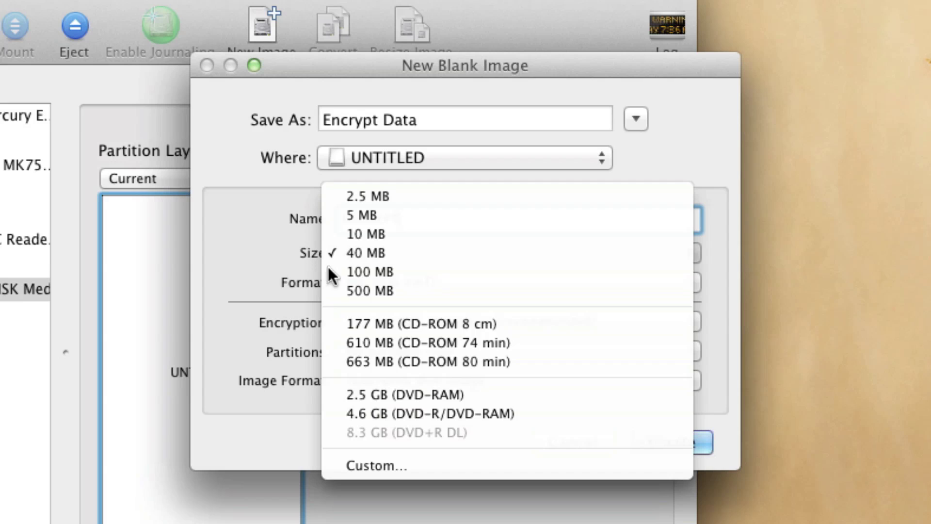
{"action": "left_click", "coordinate": [258, 275]}
{"action": "left_click", "coordinate": [362, 359]}
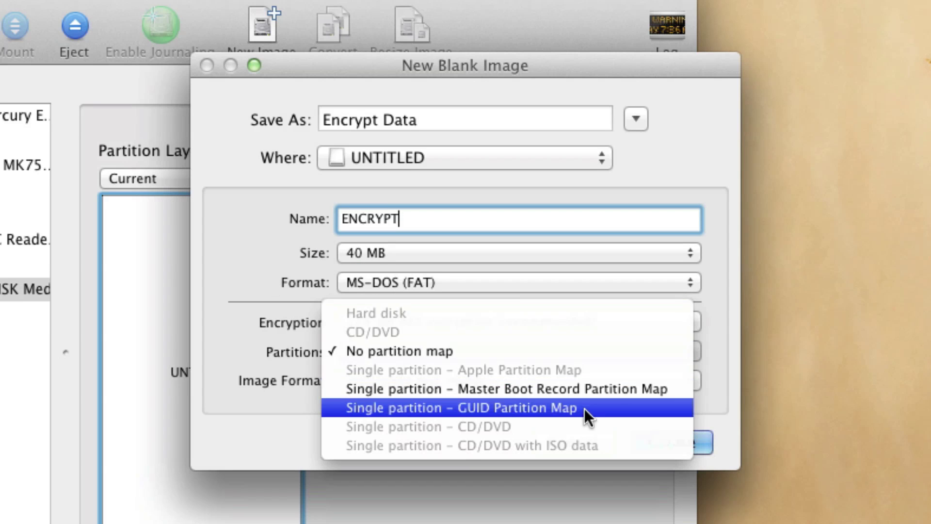
{"action": "left_click", "coordinate": [613, 388]}
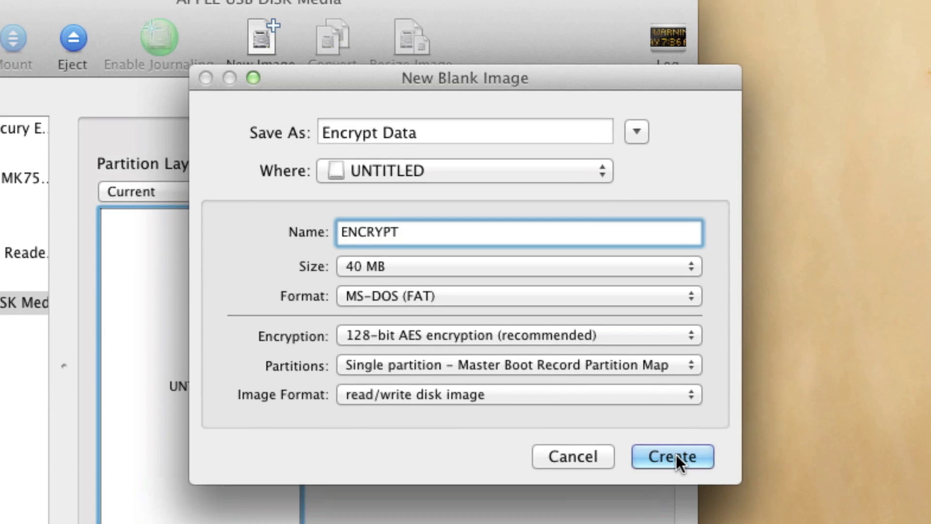
{"action": "left_click", "coordinate": [674, 444]}
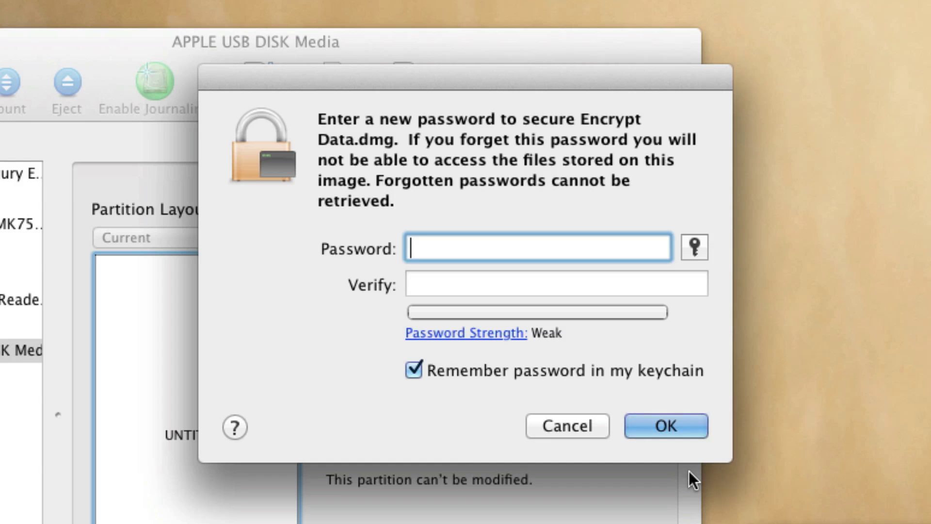
Step: Enter and verify the image password to finish creating Encrypt Data.dmg
{"action": "type", "text": "••••••••"}
{"action": "key", "text": "Tab"}
{"action": "type", "text": "••••••••"}
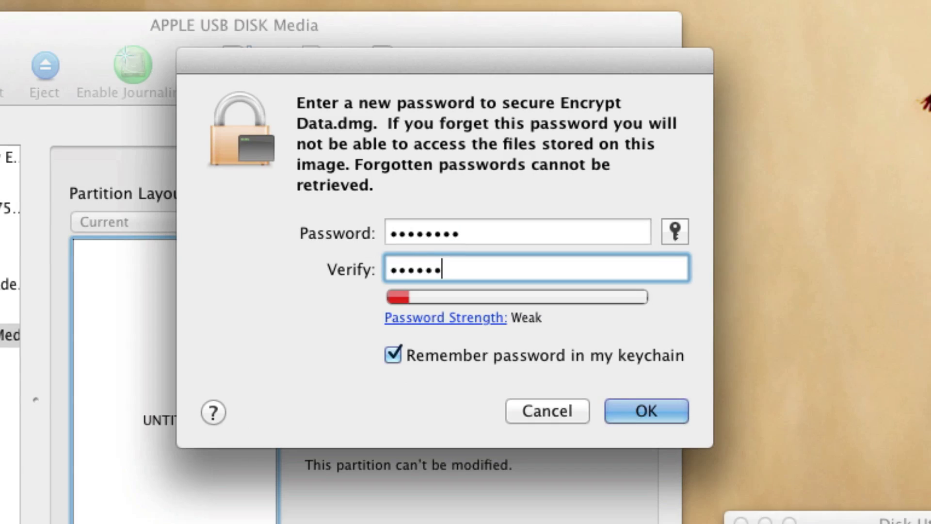
{"action": "key", "text": "Return"}
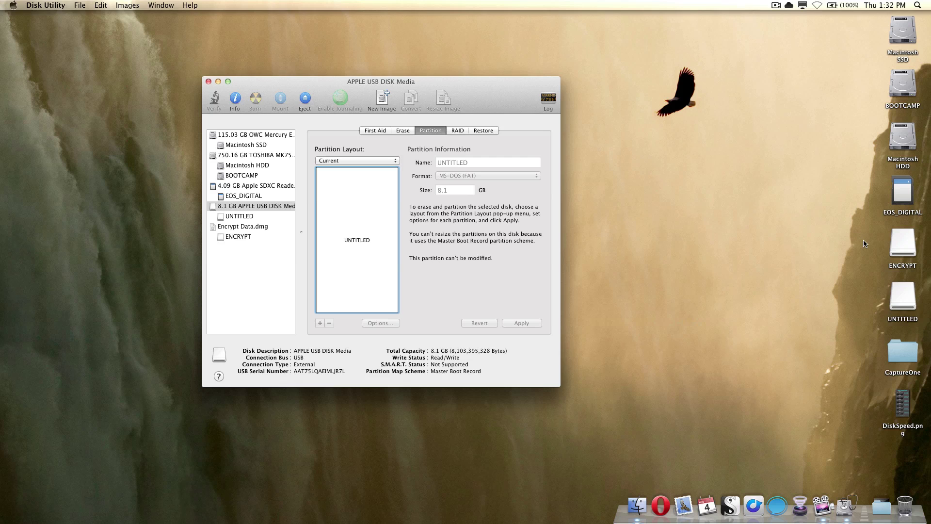
Step: Eject the ENCRYPT volume via the Trash and open the UNTITLED drive in Finder
{"action": "left_click_drag", "start_coordinate": [864, 243], "coordinate": [894, 310]}
{"action": "left_click_drag", "start_coordinate": [905, 247], "coordinate": [905, 507]}
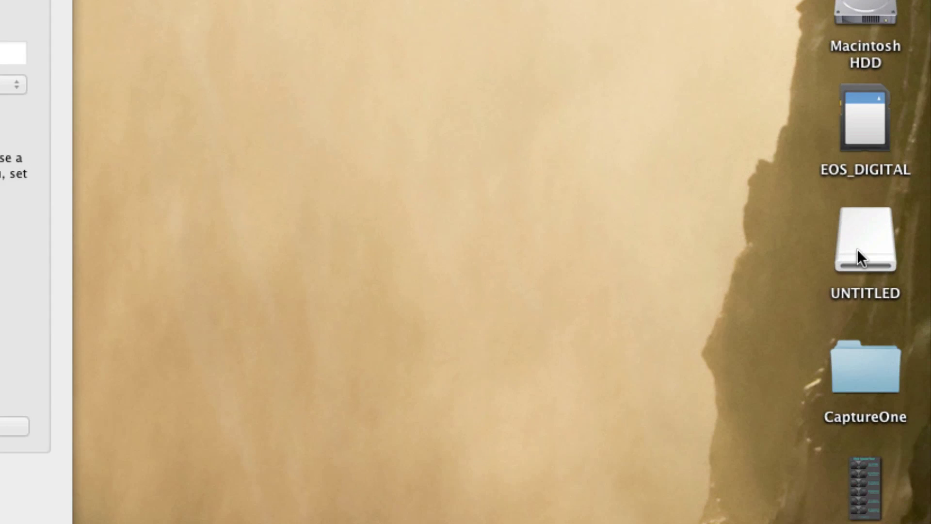
{"action": "double_click", "coordinate": [857, 249]}
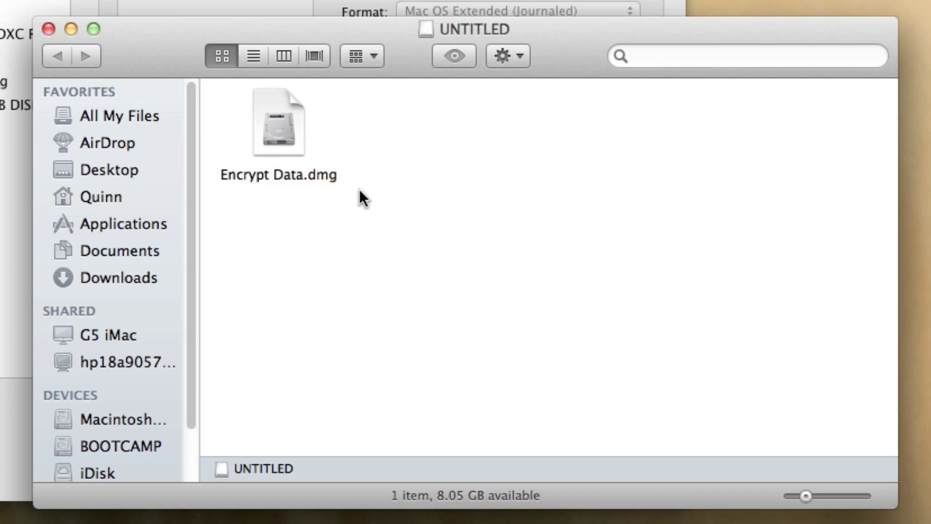
Step: Select Encrypt Data.dmg in the UNTITLED window and rearrange the open windows
{"action": "left_click", "coordinate": [295, 104]}
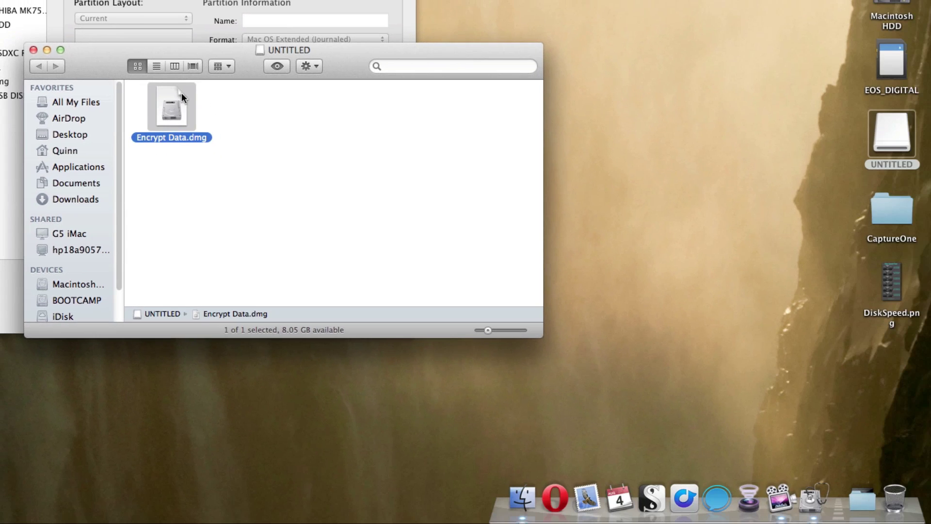
{"action": "left_click", "coordinate": [204, 144]}
{"action": "left_click_drag", "start_coordinate": [260, 68], "coordinate": [430, 155]}
{"action": "left_click", "coordinate": [321, 91]}
{"action": "left_click", "coordinate": [536, 208]}
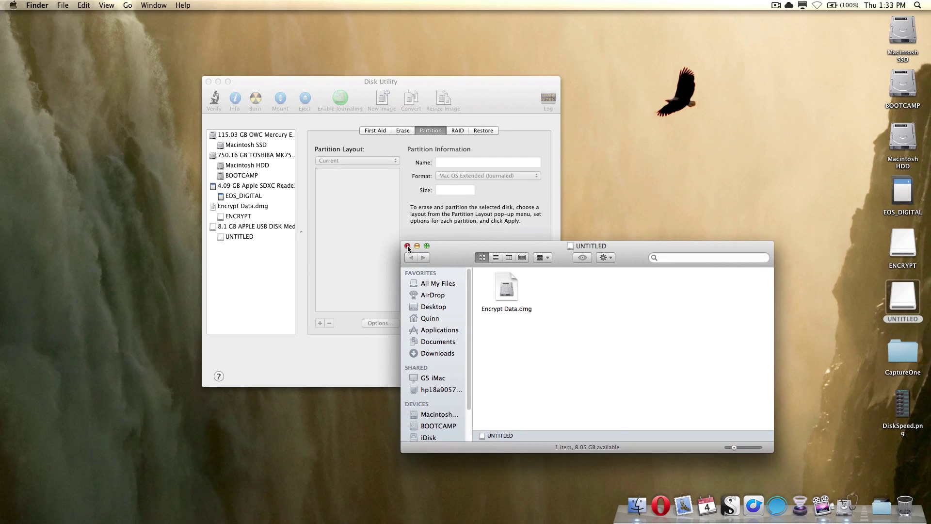
Step: Close the UNTITLED window, eject ENCRYPT and UNTITLED to the Trash, and quit Disk Utility
{"action": "left_click", "coordinate": [203, 137]}
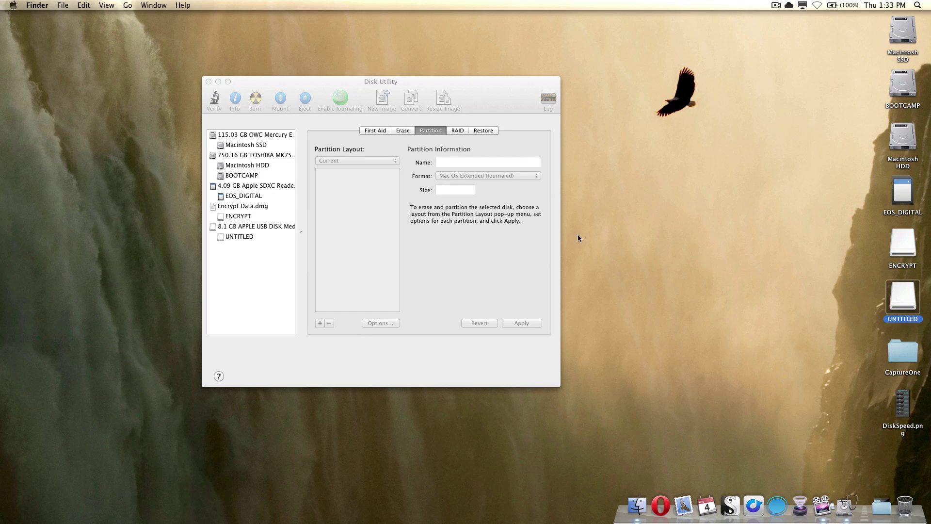
{"action": "left_click", "coordinate": [834, 234]}
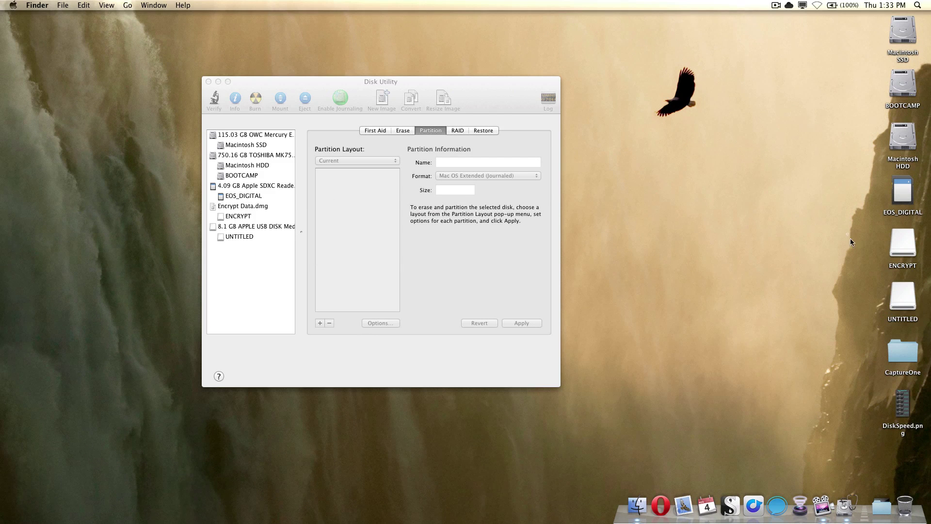
{"action": "left_click_drag", "start_coordinate": [850, 239], "coordinate": [917, 339]}
{"action": "left_click_drag", "start_coordinate": [911, 253], "coordinate": [908, 513]}
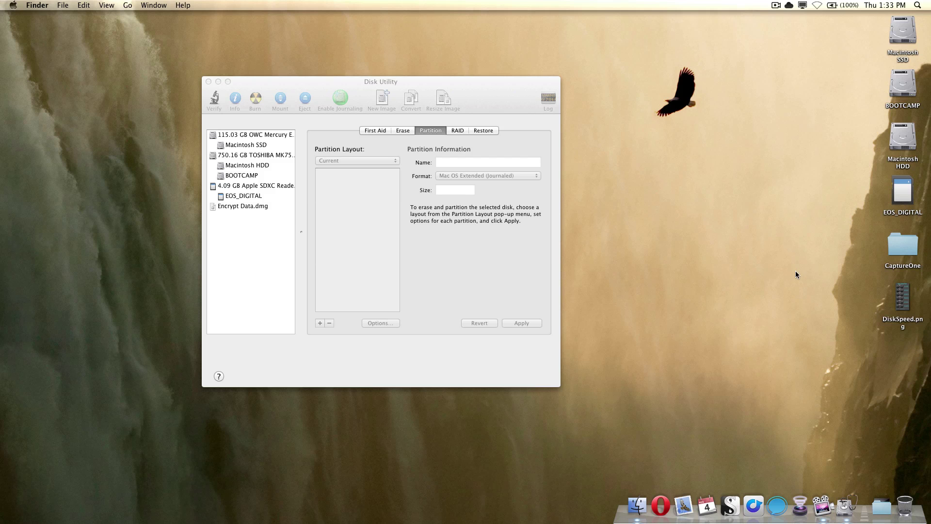
{"action": "left_click", "coordinate": [420, 280]}
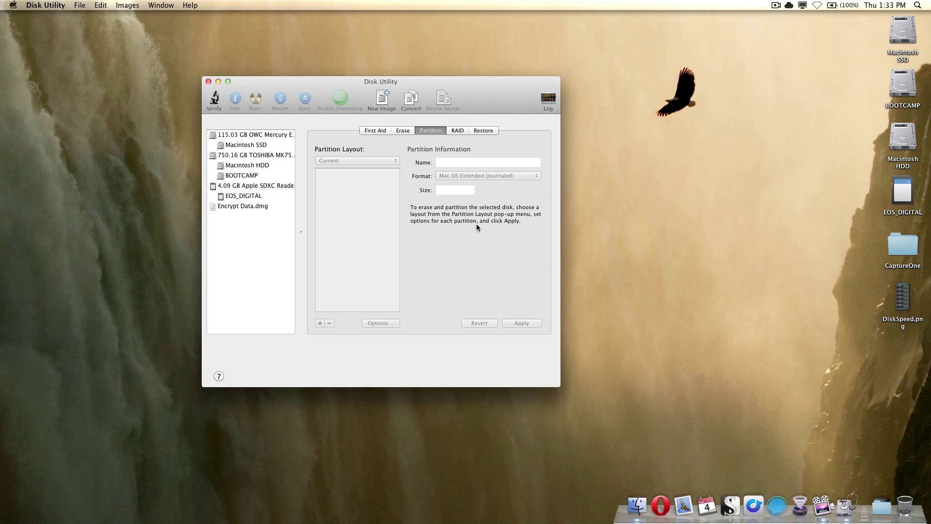
{"action": "key", "text": "super+q"}
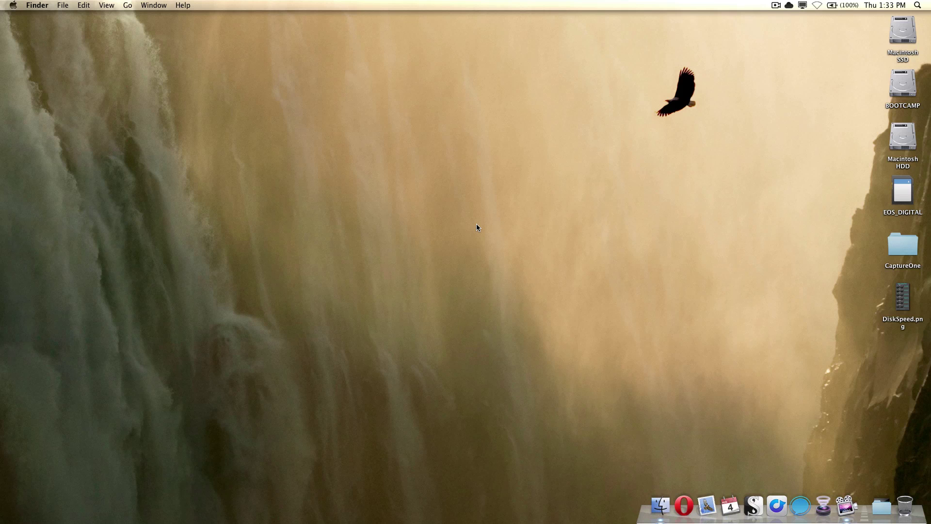